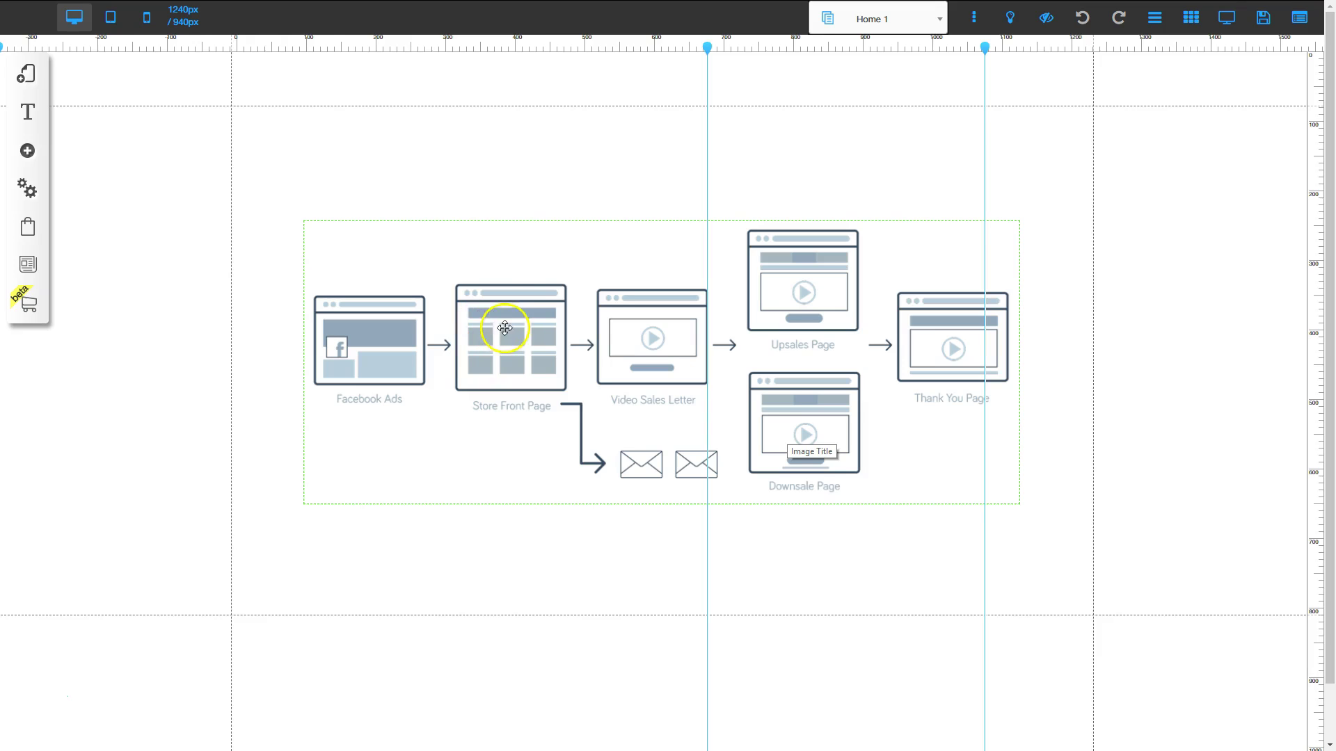
Open the Storefront Funnel layout with its Store Front Page and look over the product cards and the layout's page list
{"action": "left_click", "coordinate": [31, 77]}
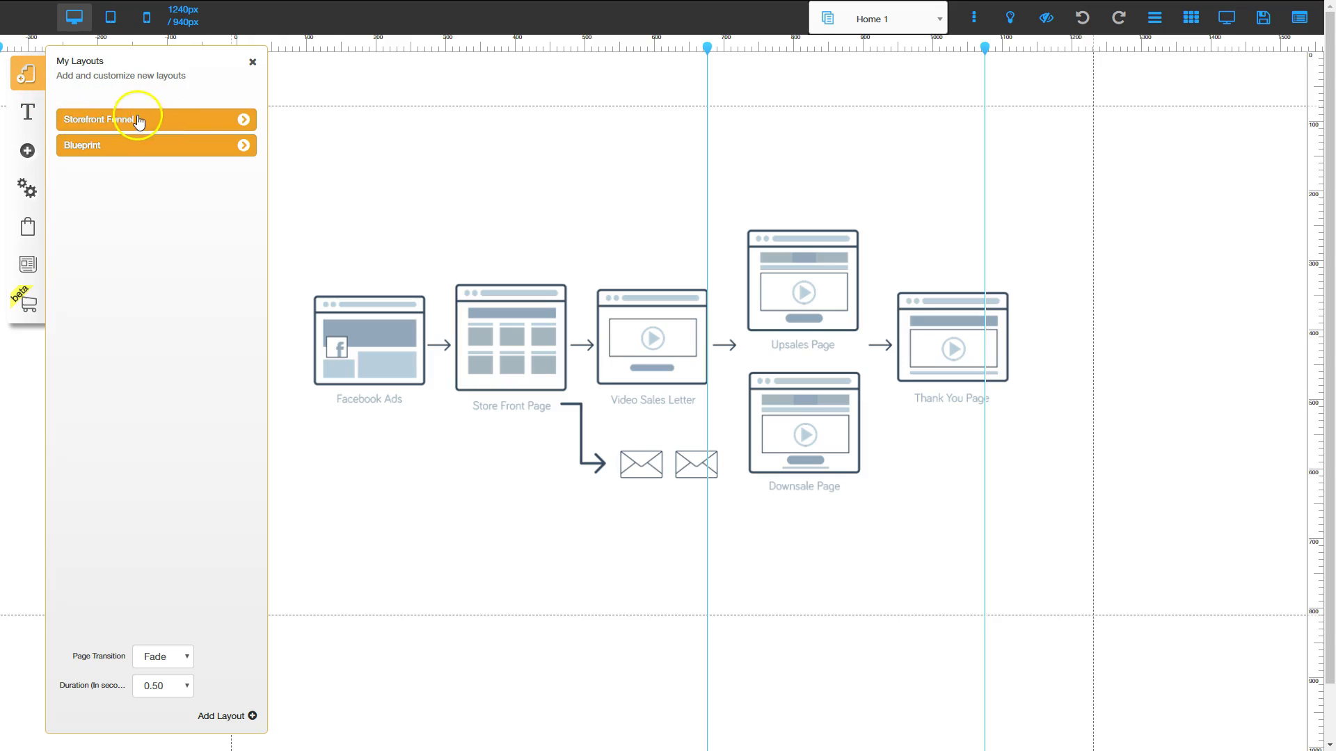
{"action": "left_click", "coordinate": [245, 121]}
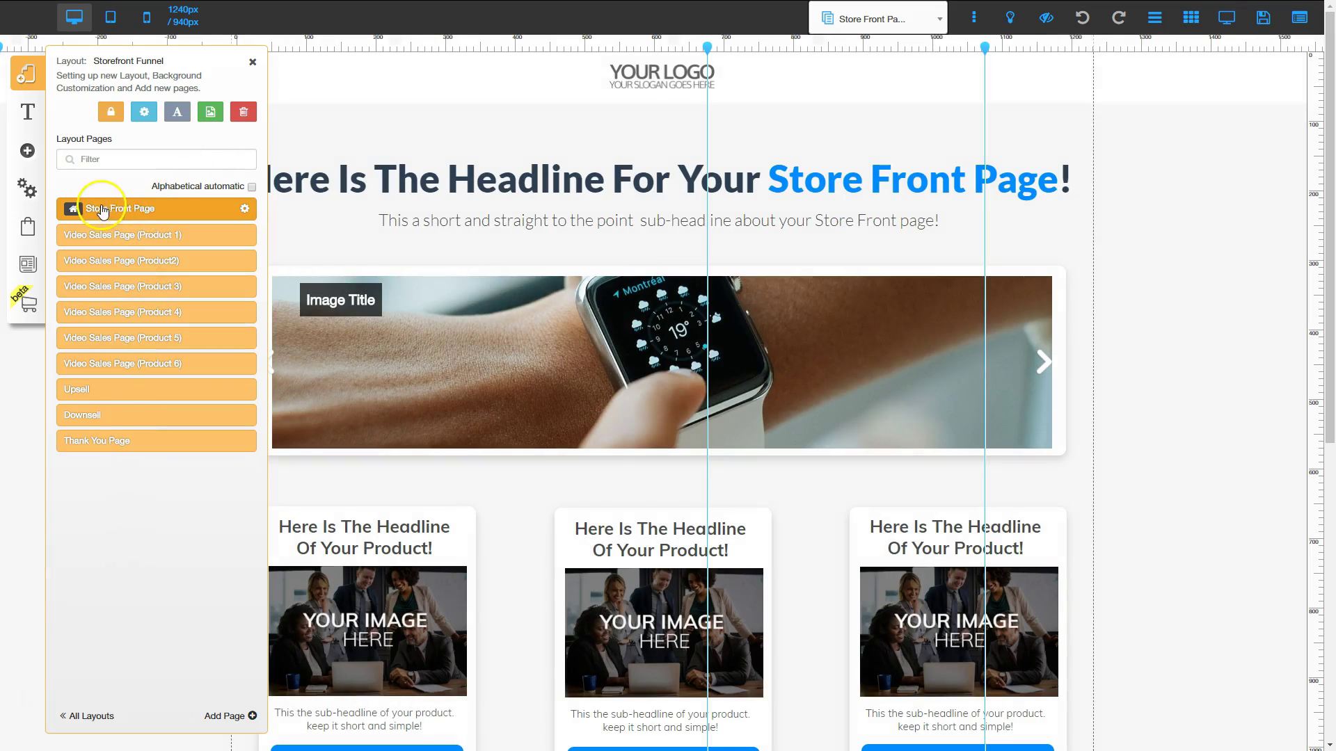
{"action": "scroll", "coordinate": [749, 527], "scroll_direction": "down", "scroll_amount": 5}
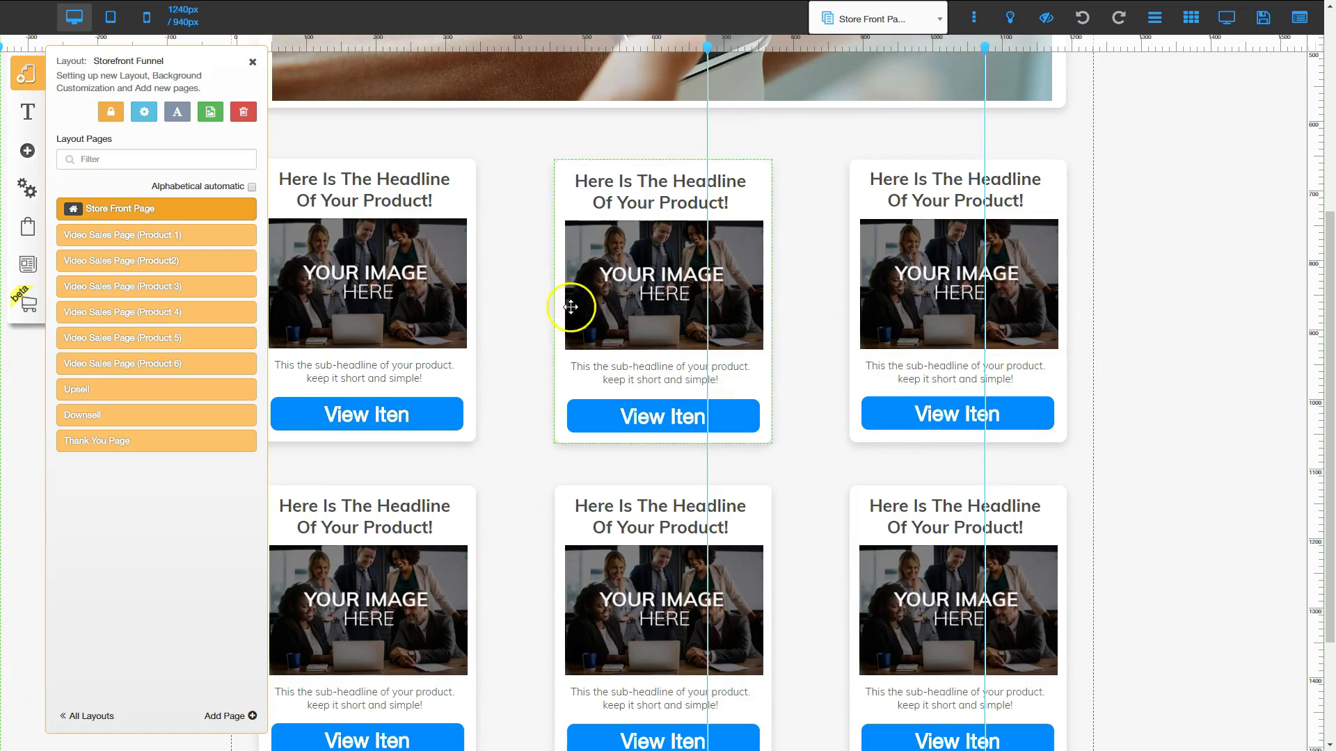
{"action": "scroll", "coordinate": [871, 631], "scroll_direction": "down", "scroll_amount": 3}
{"action": "scroll", "coordinate": [868, 629], "scroll_direction": "up", "scroll_amount": 4}
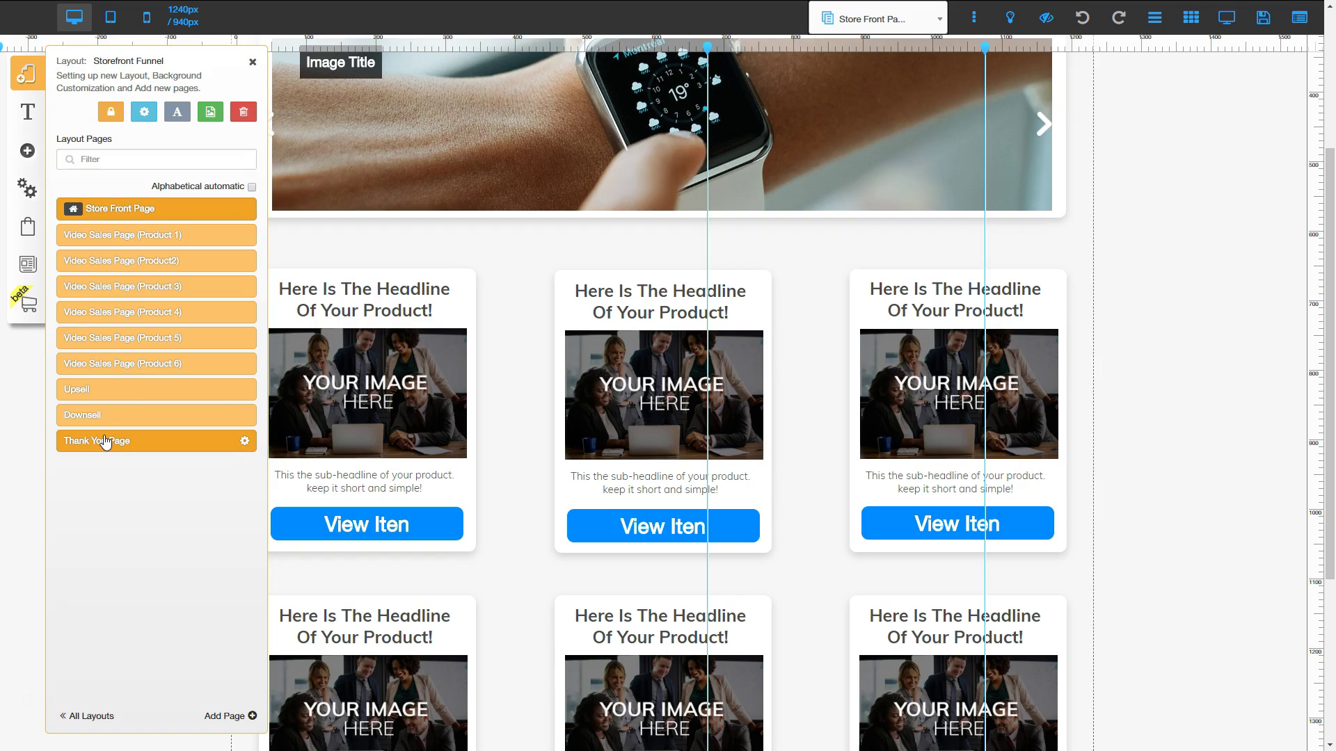
{"action": "left_click", "coordinate": [251, 63]}
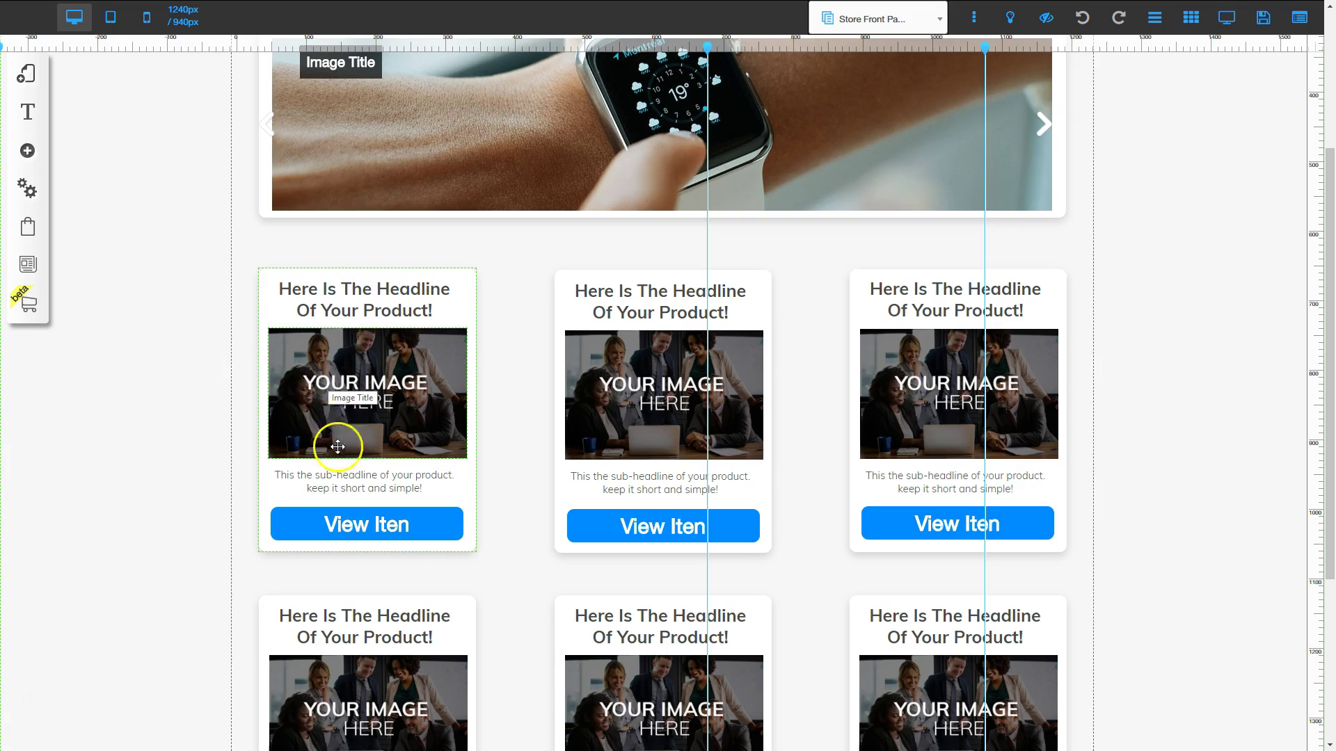
Link the first product card's View Iten button to the page Video Sales Page (Product 1), opening in the same tab
{"action": "left_click", "coordinate": [358, 526]}
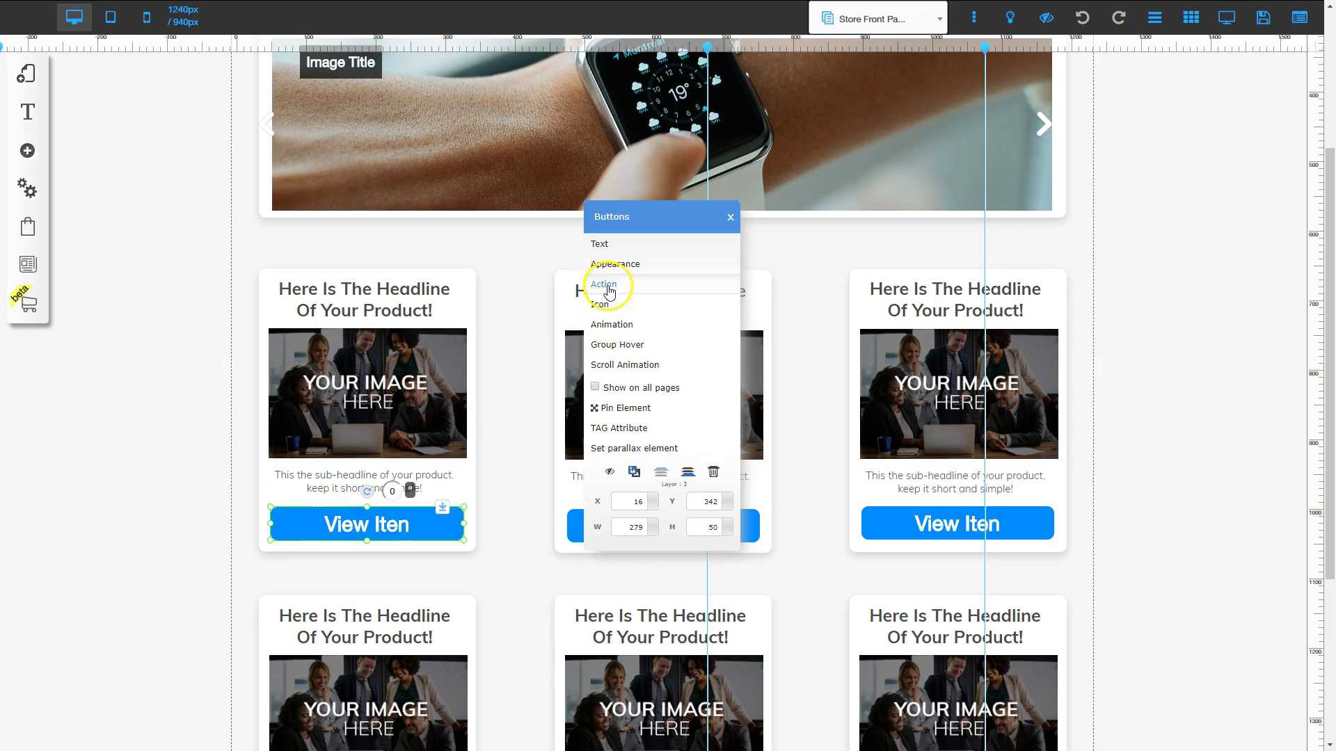
{"action": "left_click", "coordinate": [607, 282]}
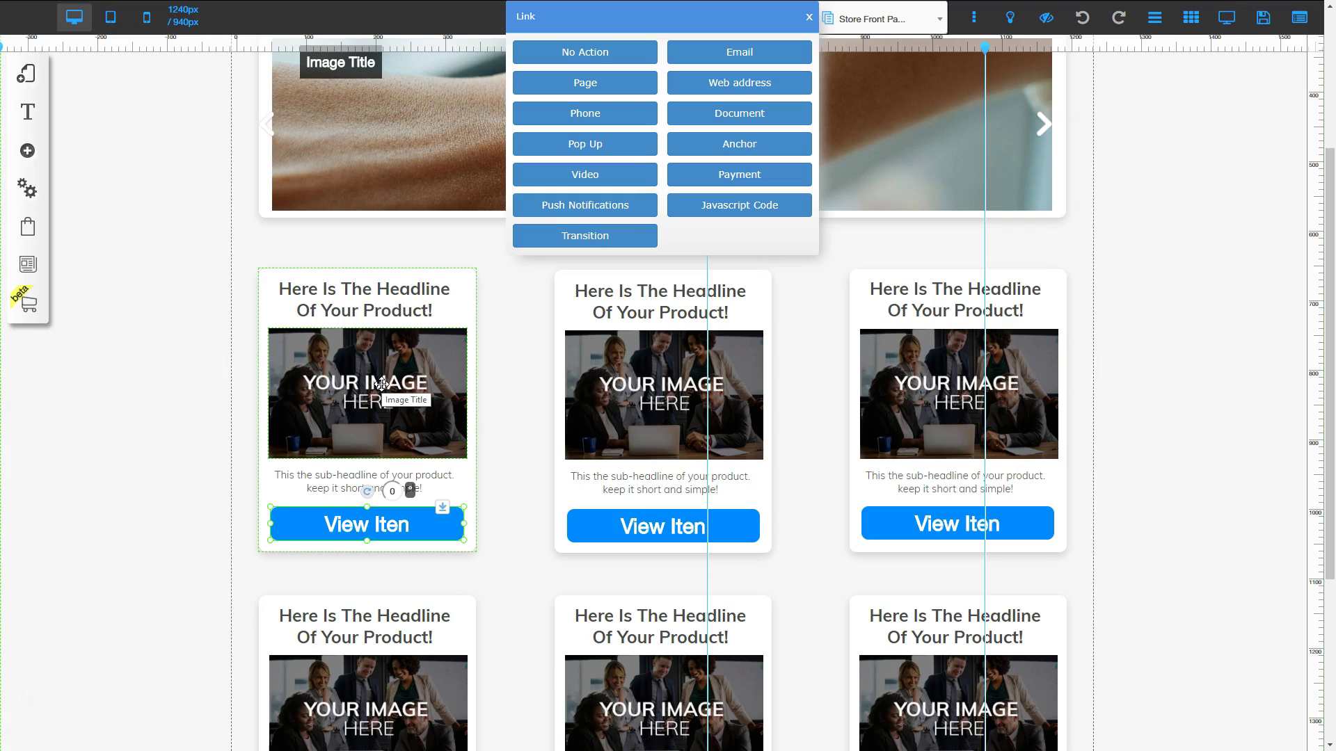
{"action": "left_click", "coordinate": [584, 84]}
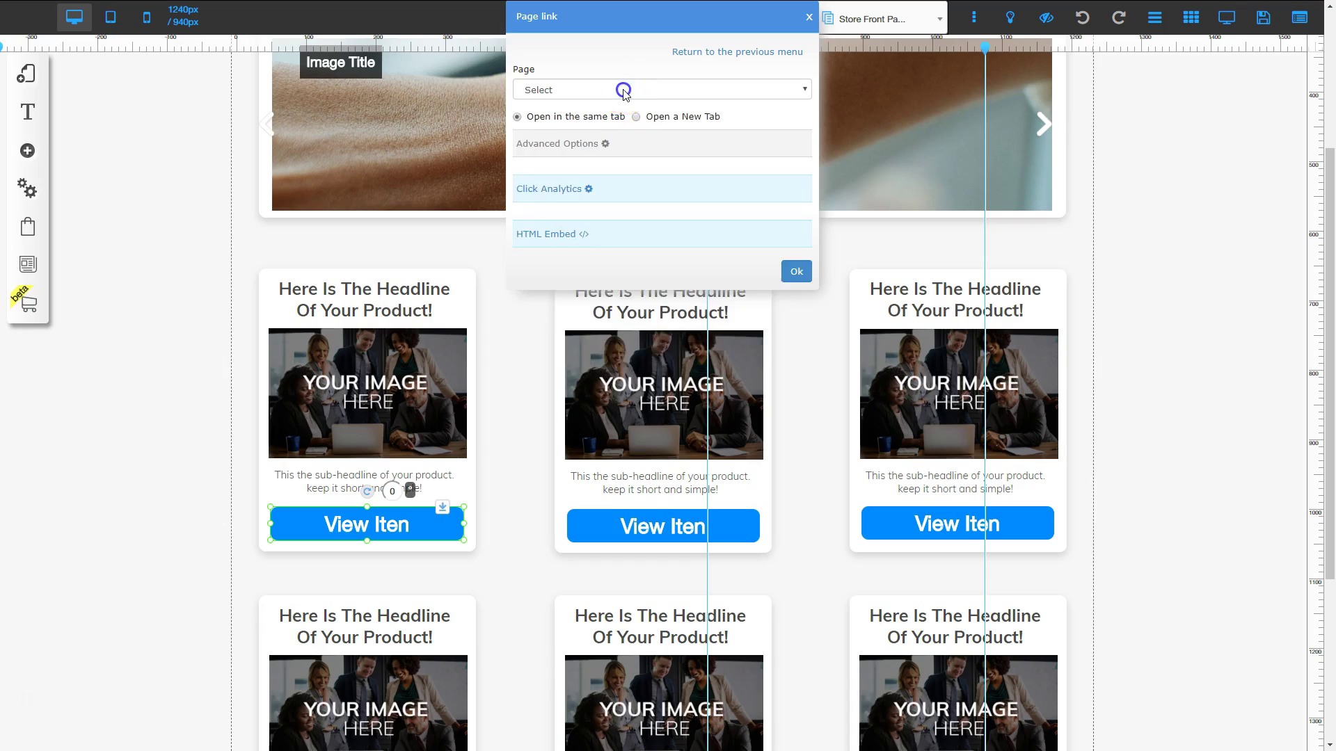
{"action": "left_click", "coordinate": [624, 93]}
{"action": "left_click", "coordinate": [585, 158]}
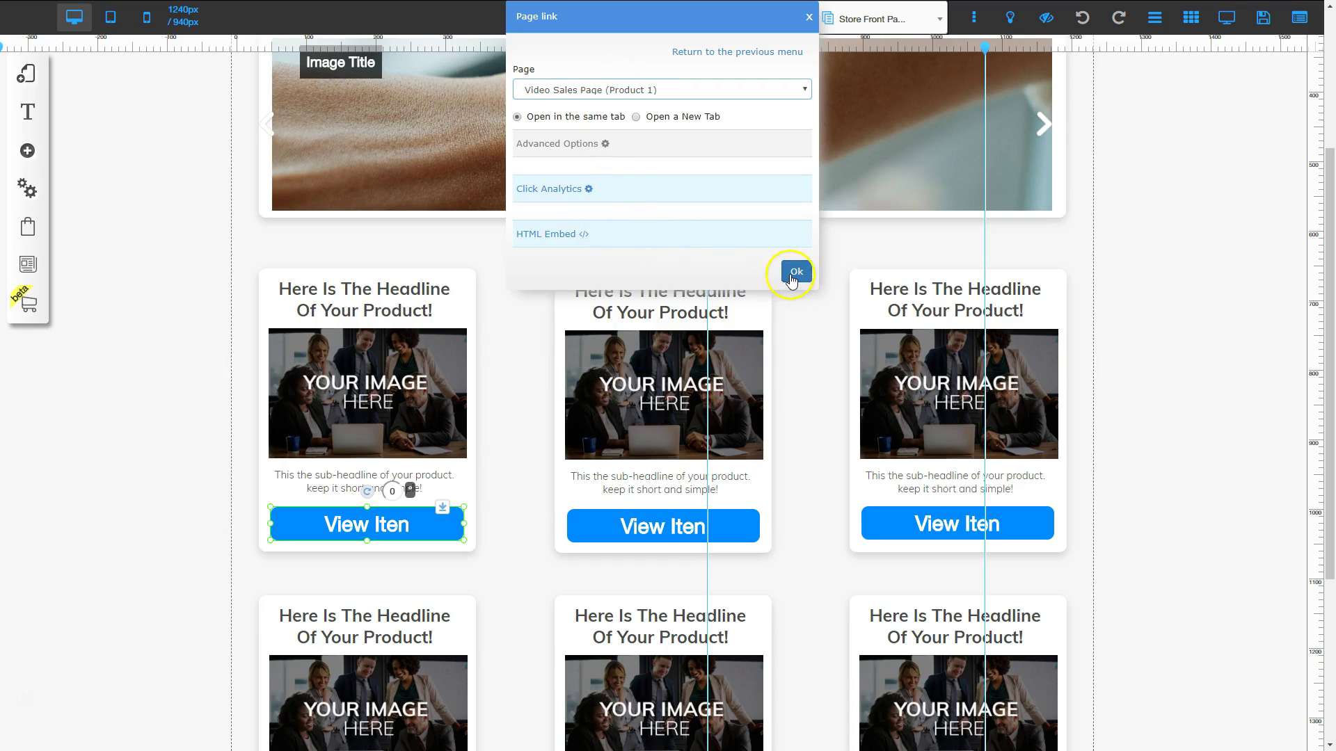
{"action": "left_click", "coordinate": [793, 273]}
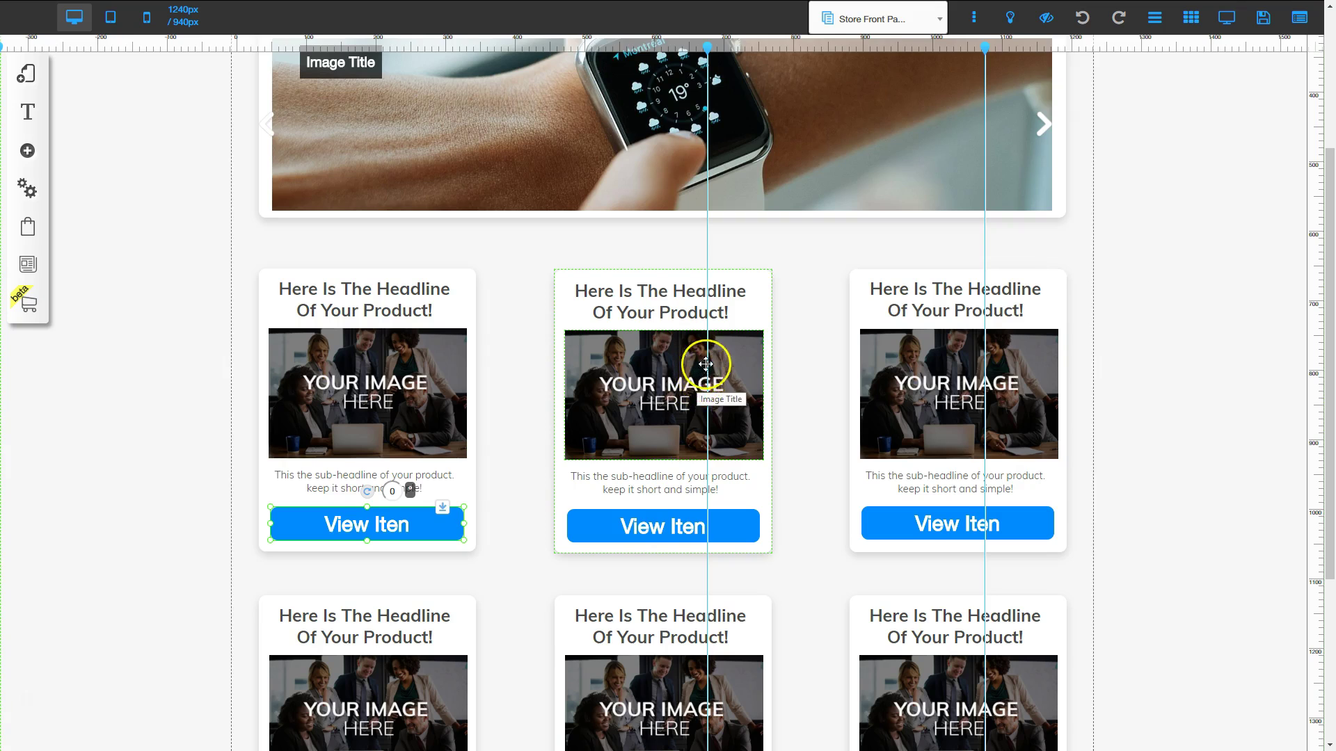
Save the Store Front Page changes, registering the site under the name storefronttest2
{"action": "scroll", "coordinate": [704, 366], "scroll_direction": "down", "scroll_amount": 3}
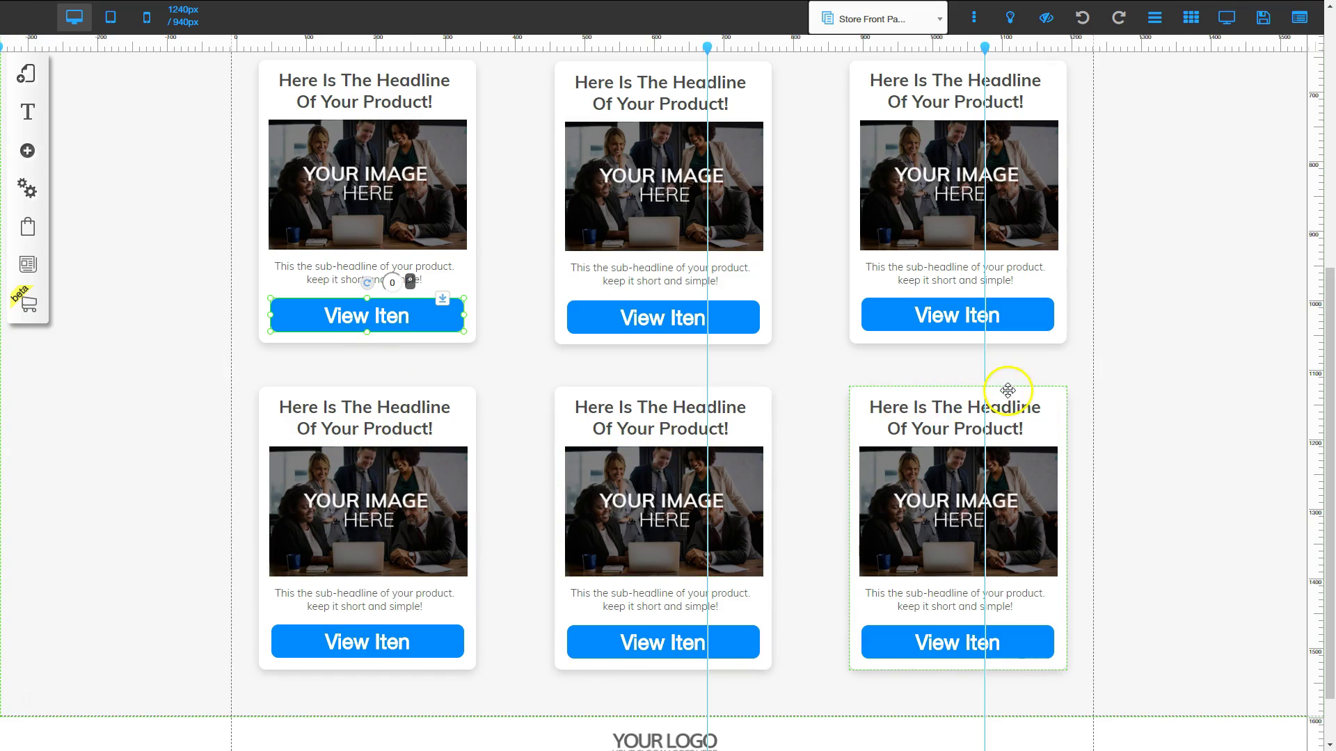
{"action": "scroll", "coordinate": [1008, 391], "scroll_direction": "up", "scroll_amount": 3}
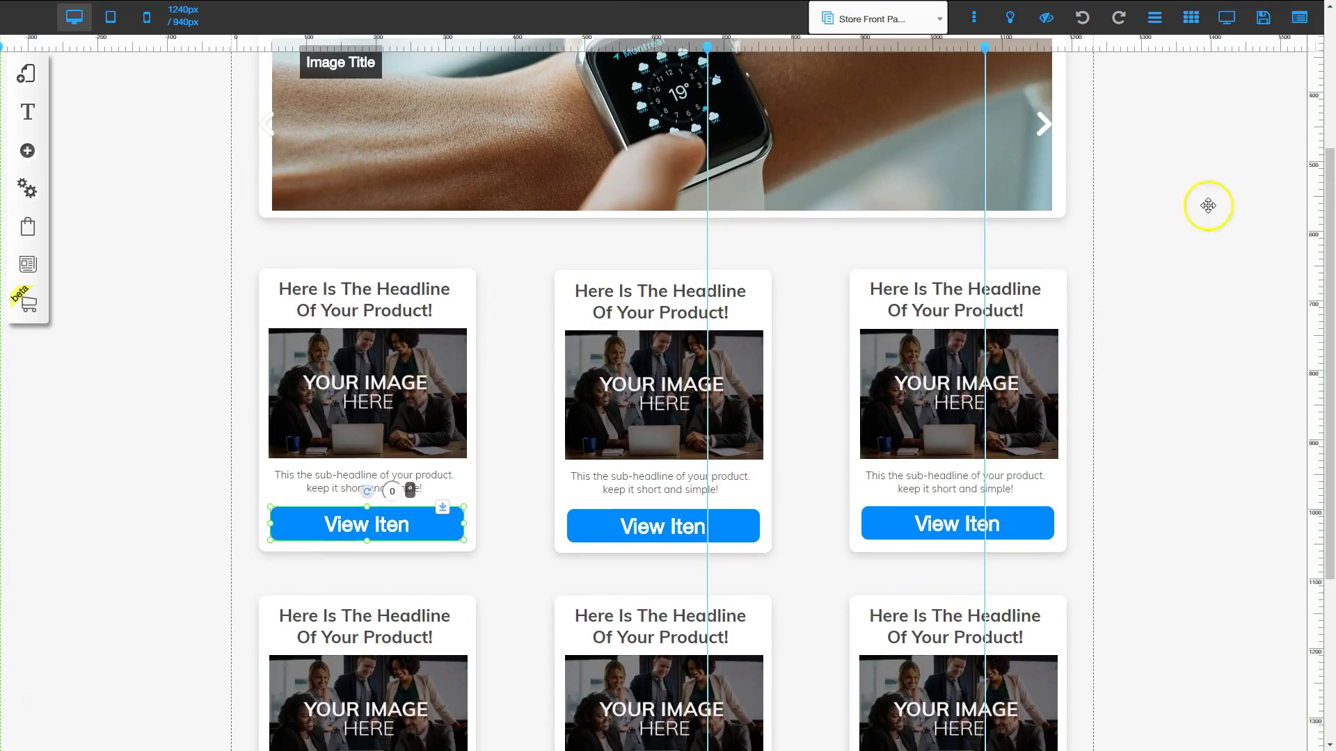
{"action": "left_click", "coordinate": [1264, 22]}
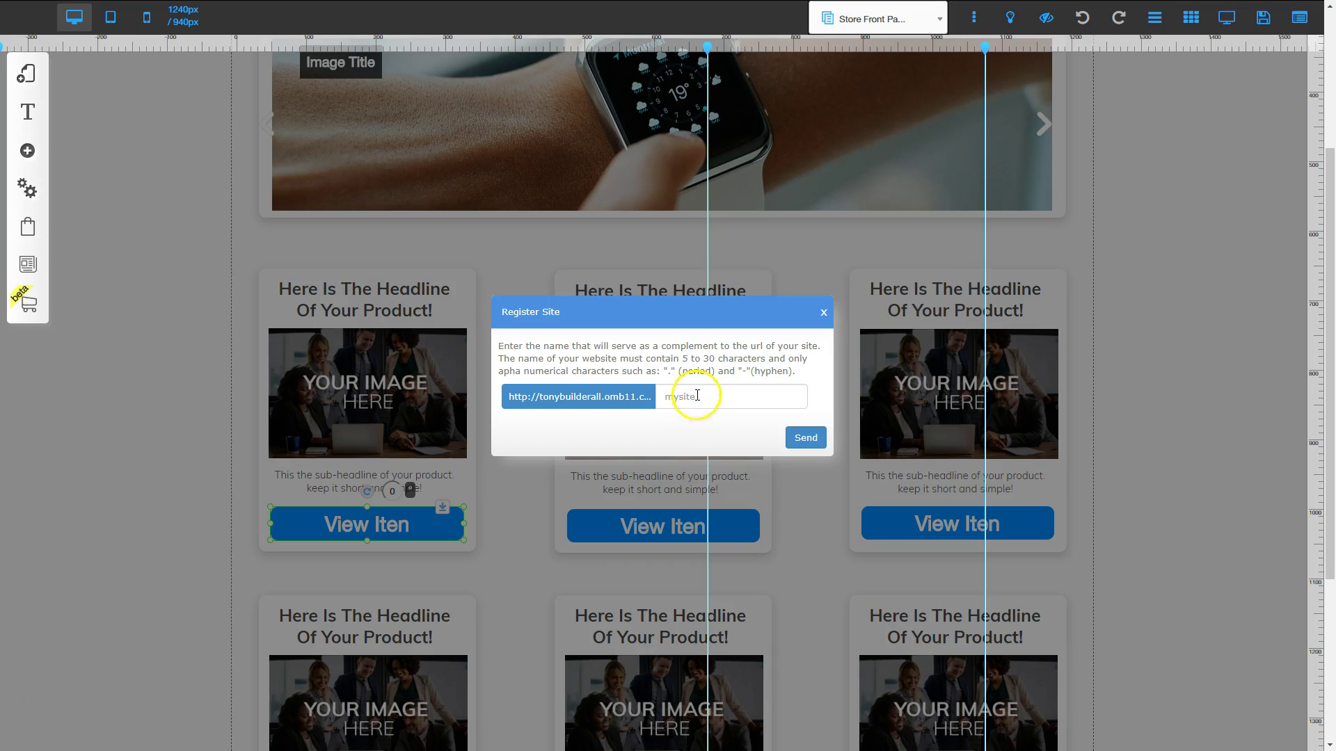
{"action": "left_click", "coordinate": [697, 395]}
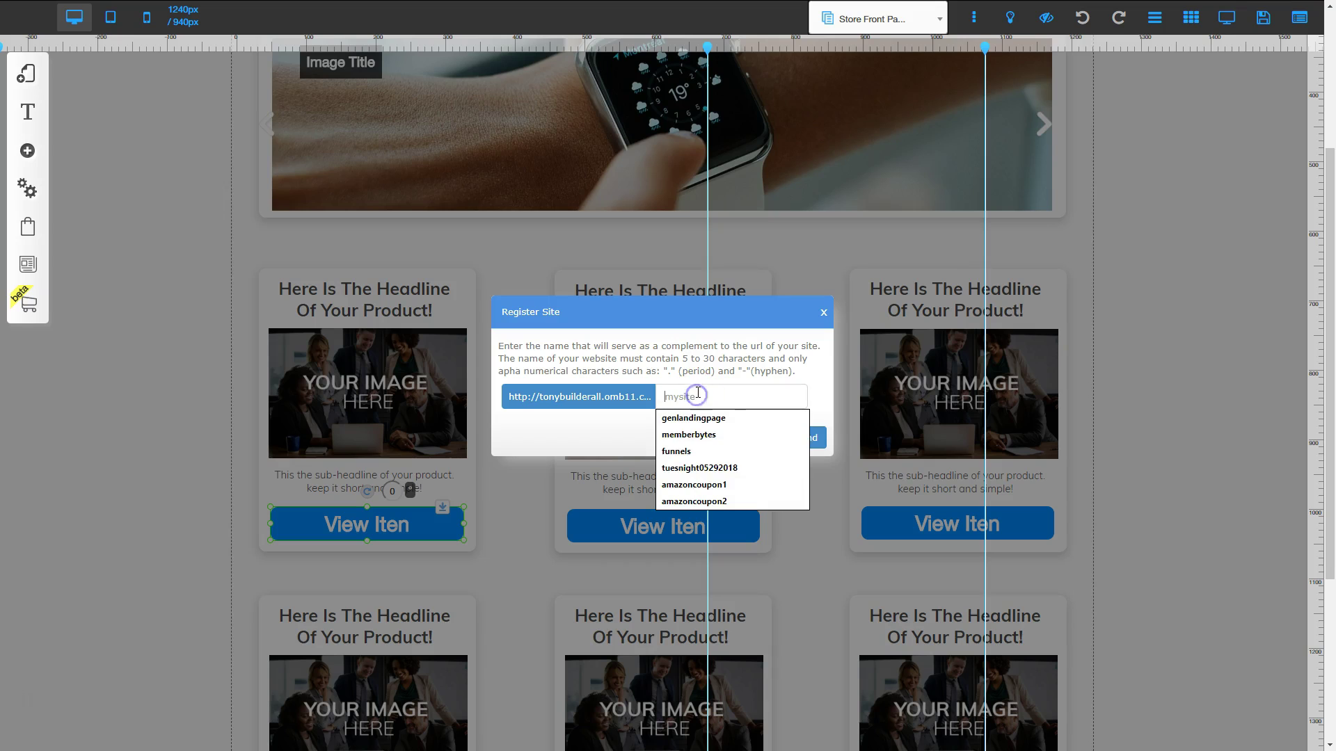
{"action": "type", "text": "s"}
{"action": "type", "text": "torefronttest2"}
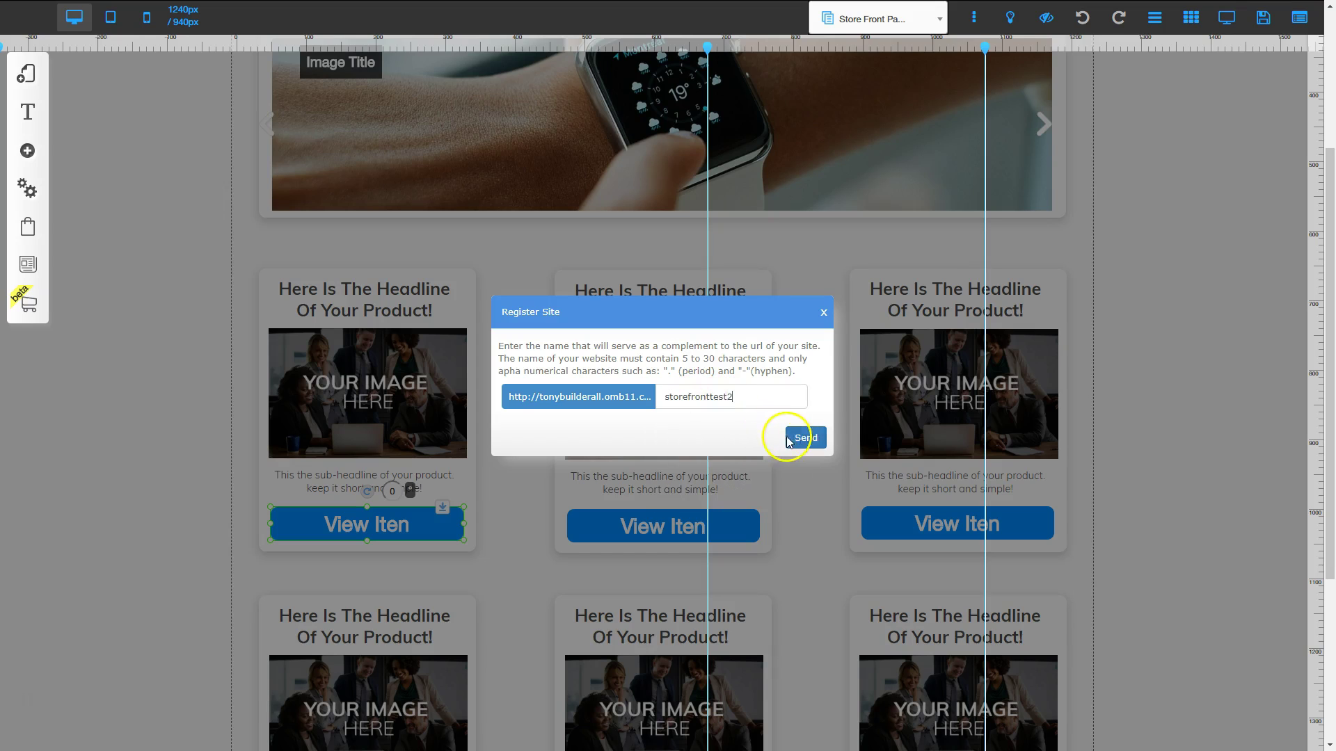
{"action": "left_click", "coordinate": [794, 437]}
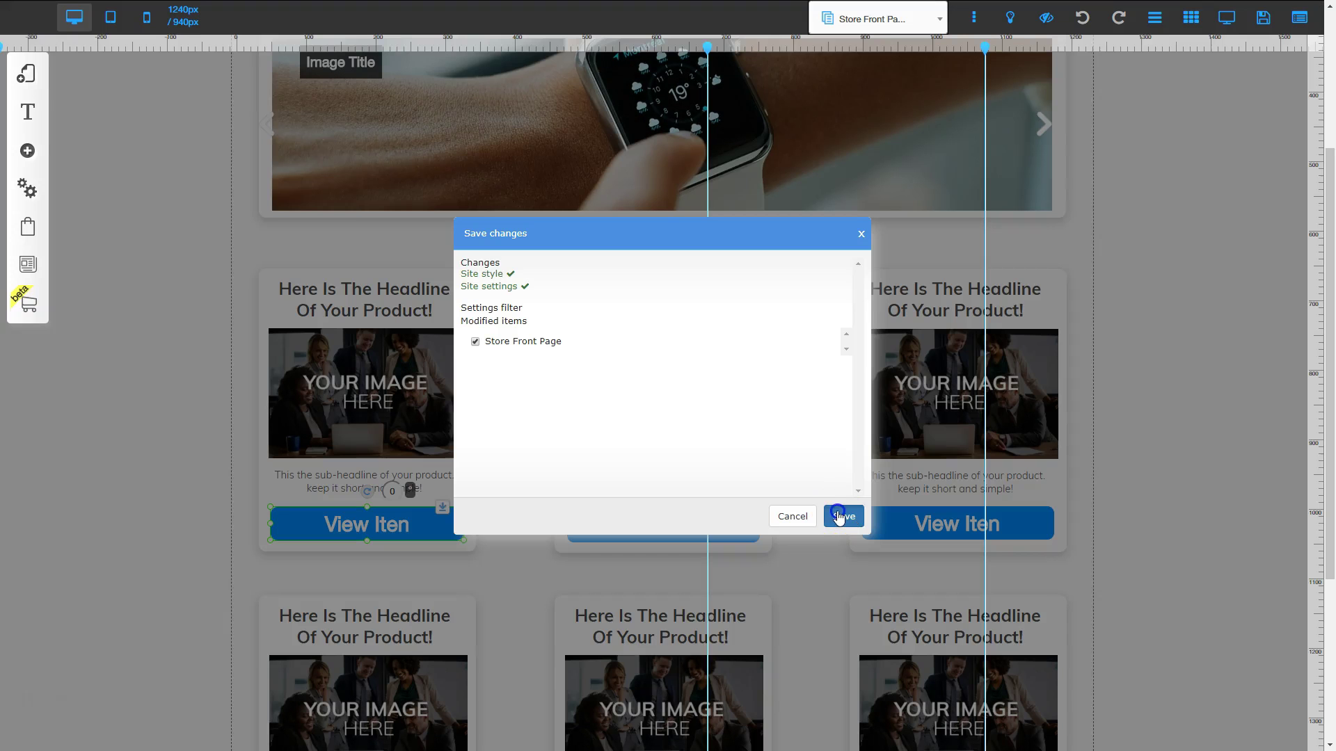
{"action": "left_click", "coordinate": [838, 515]}
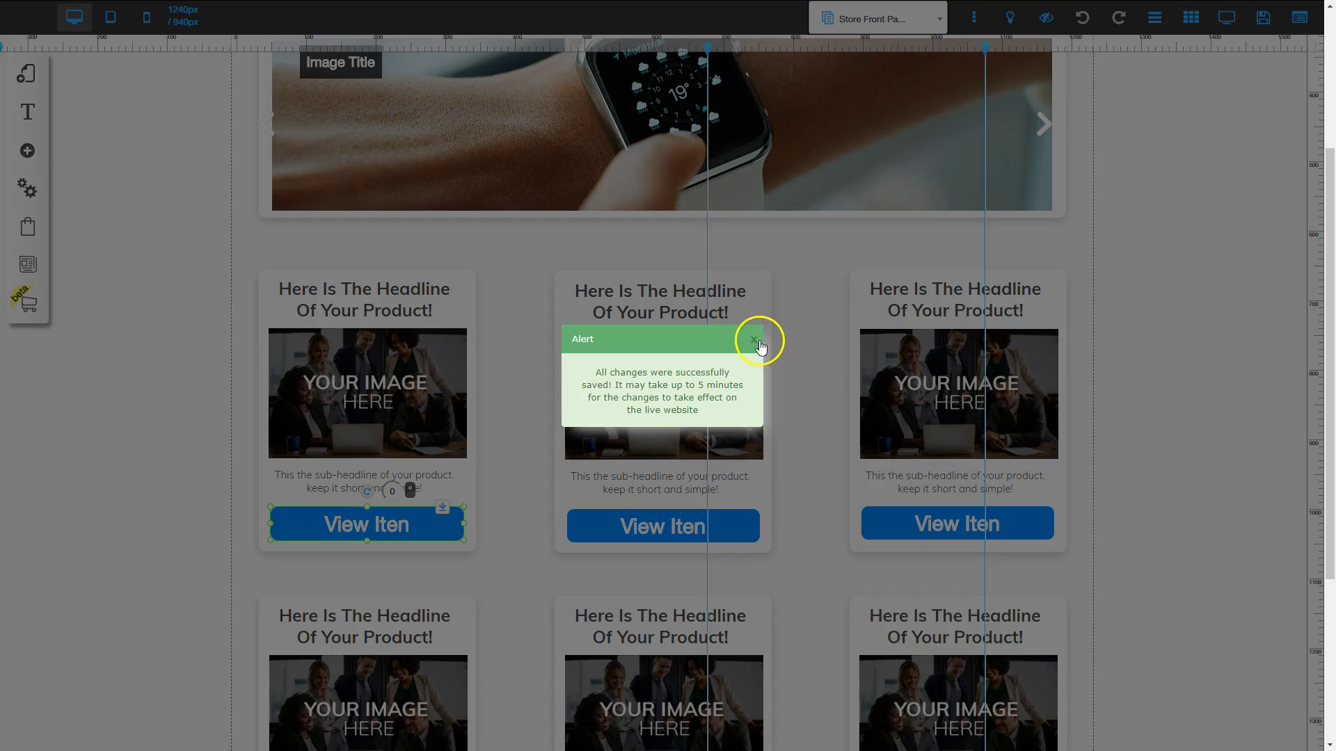
{"action": "left_click", "coordinate": [755, 339]}
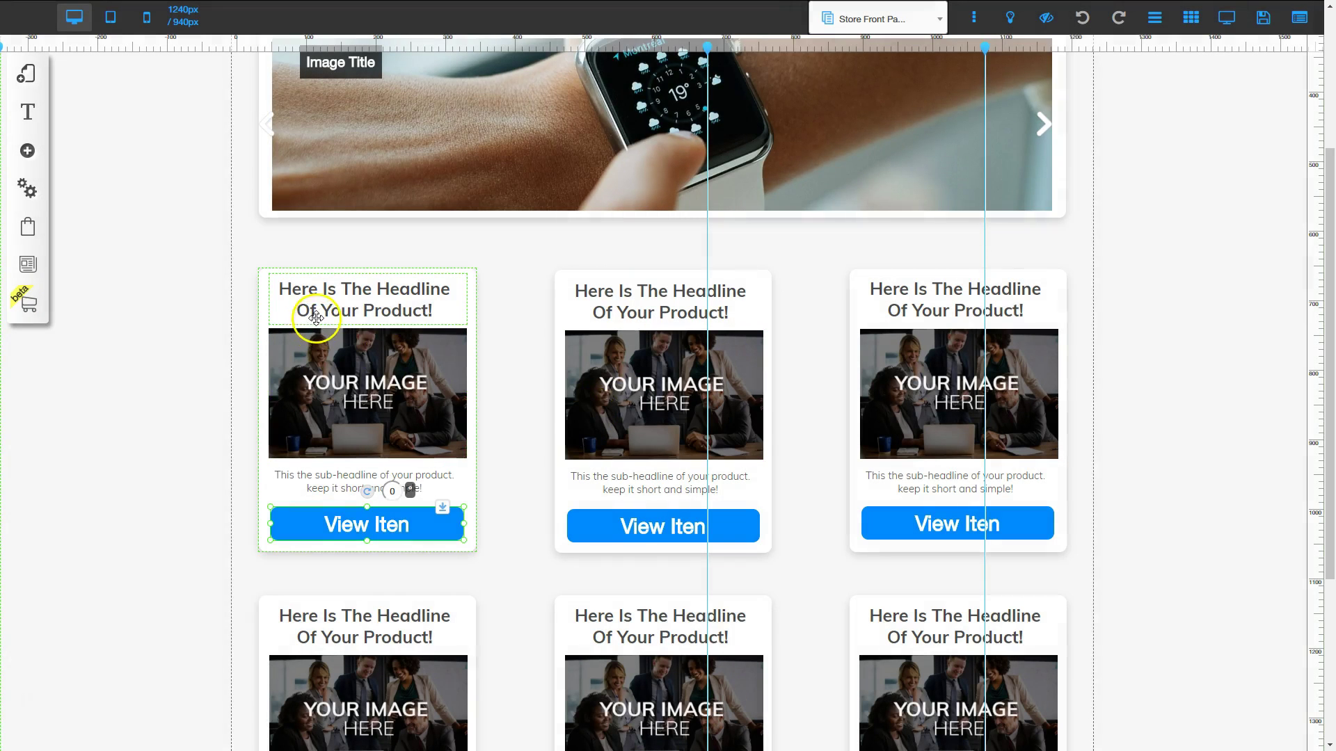
Open Video Sales Page (Product 1) from the Storefront Funnel layout and look through it down to the checkout section
{"action": "scroll", "coordinate": [313, 317], "scroll_direction": "up", "scroll_amount": 3}
{"action": "scroll", "coordinate": [317, 318], "scroll_direction": "up", "scroll_amount": 1}
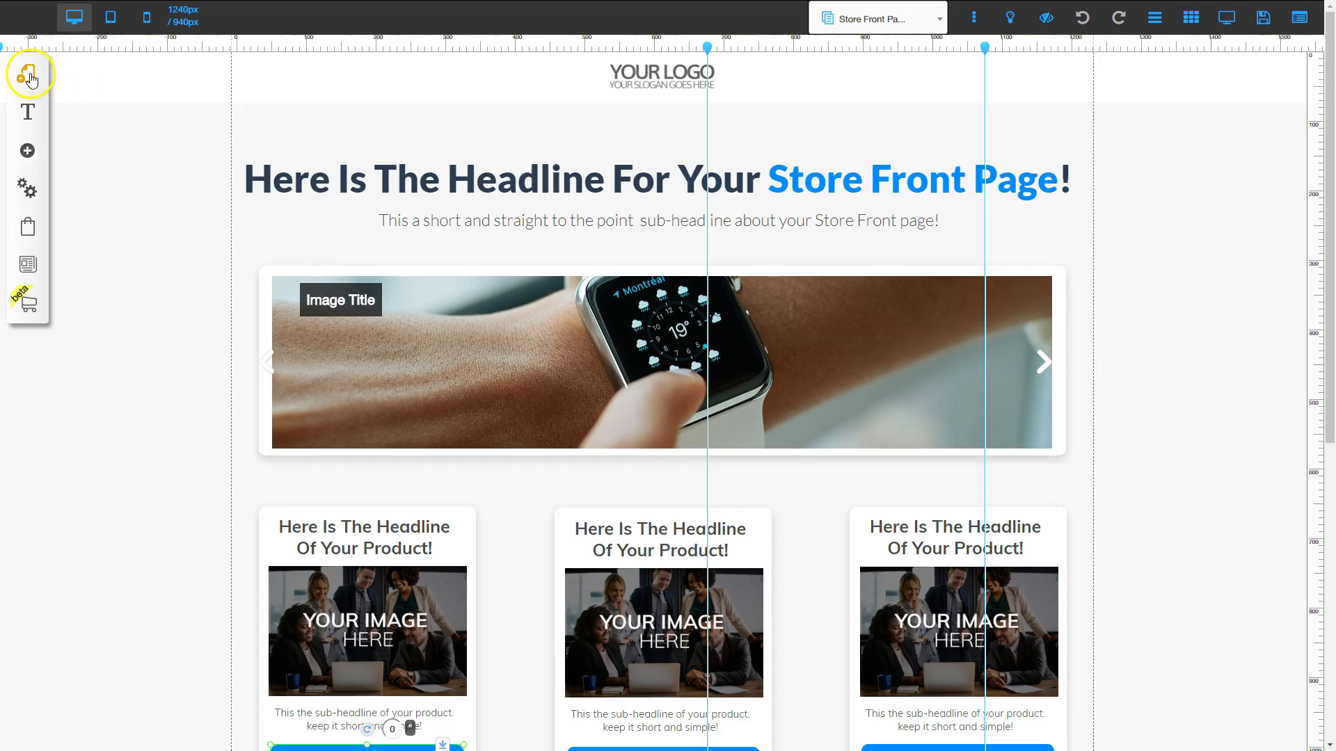
{"action": "left_click", "coordinate": [28, 78]}
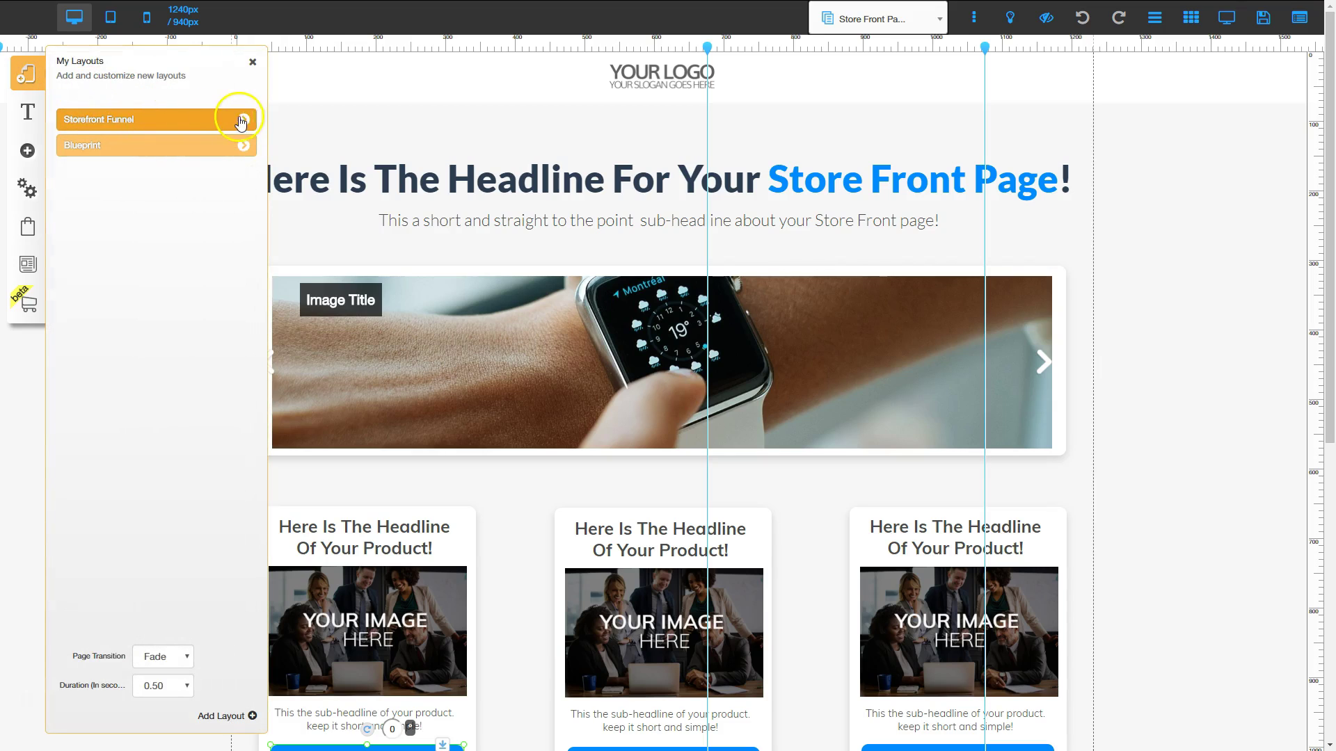
{"action": "left_click", "coordinate": [243, 120]}
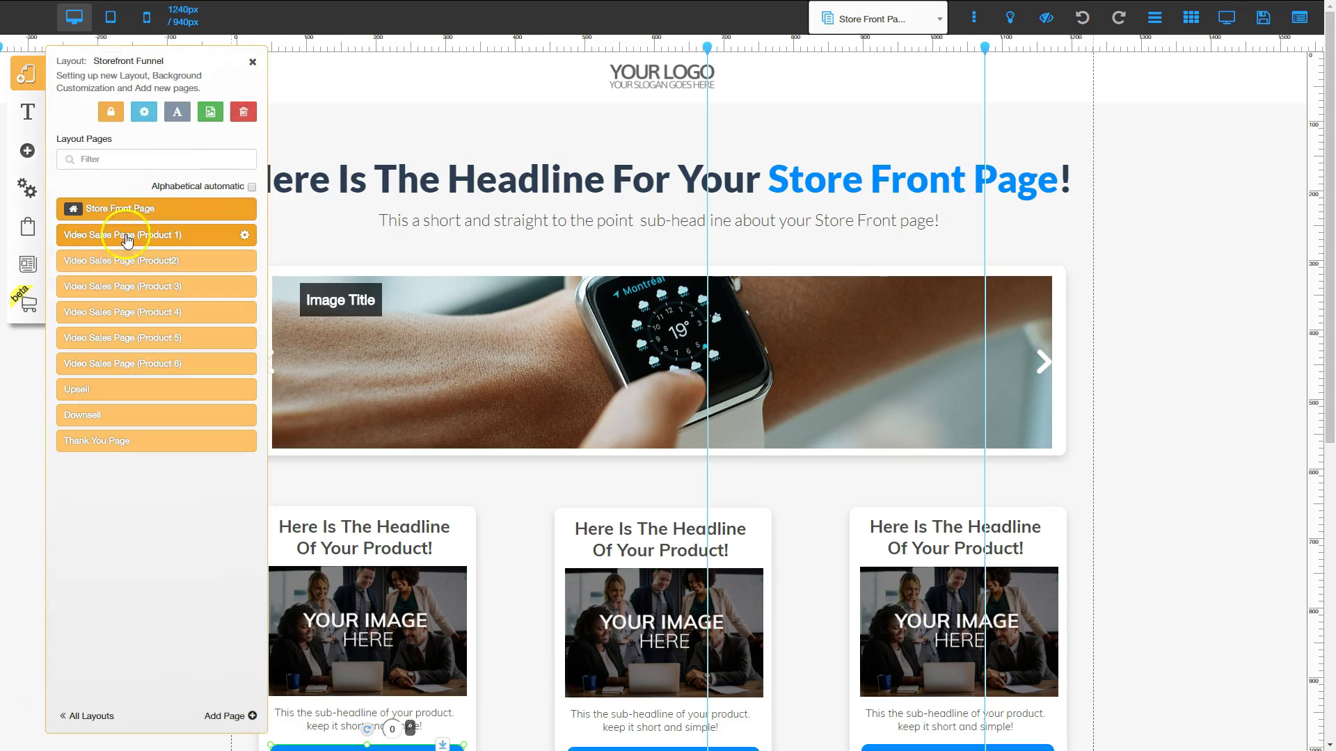
{"action": "left_click", "coordinate": [148, 237]}
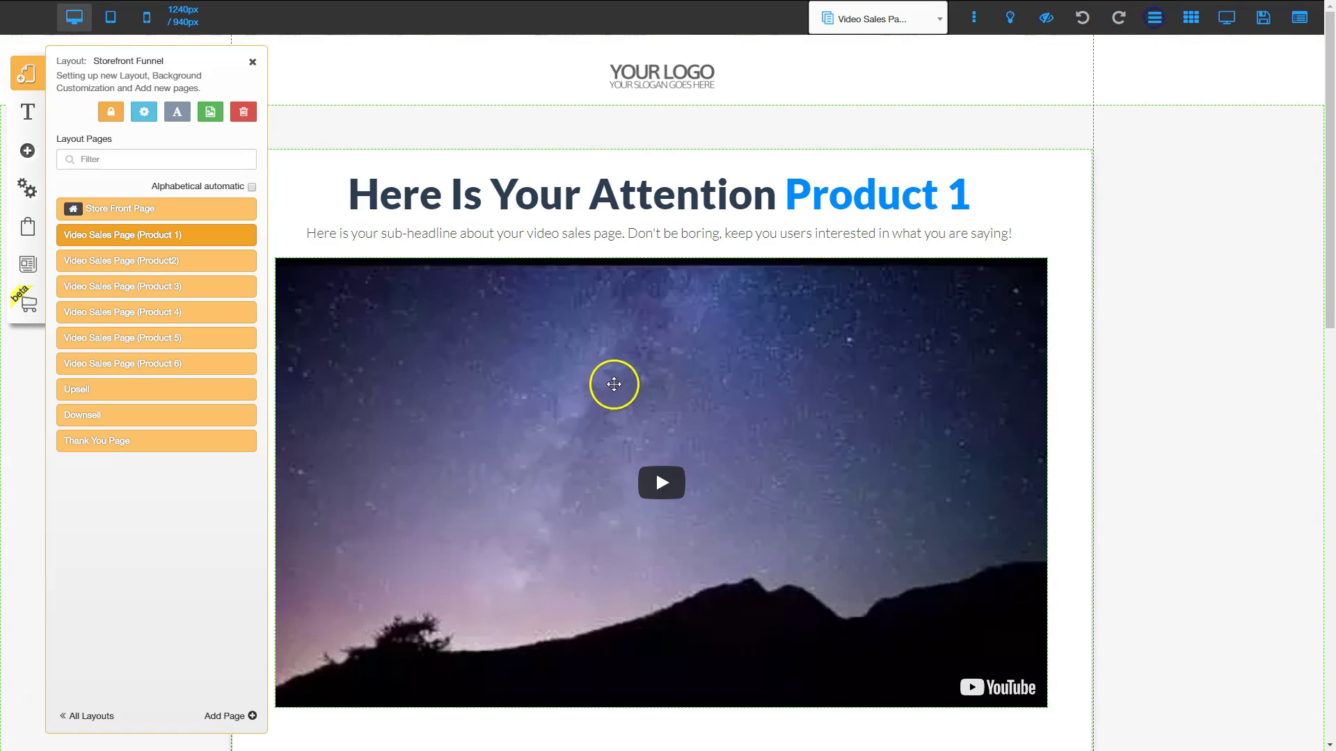
{"action": "scroll", "coordinate": [694, 456], "scroll_direction": "down", "scroll_amount": 4}
{"action": "scroll", "coordinate": [694, 457], "scroll_direction": "down", "scroll_amount": 8}
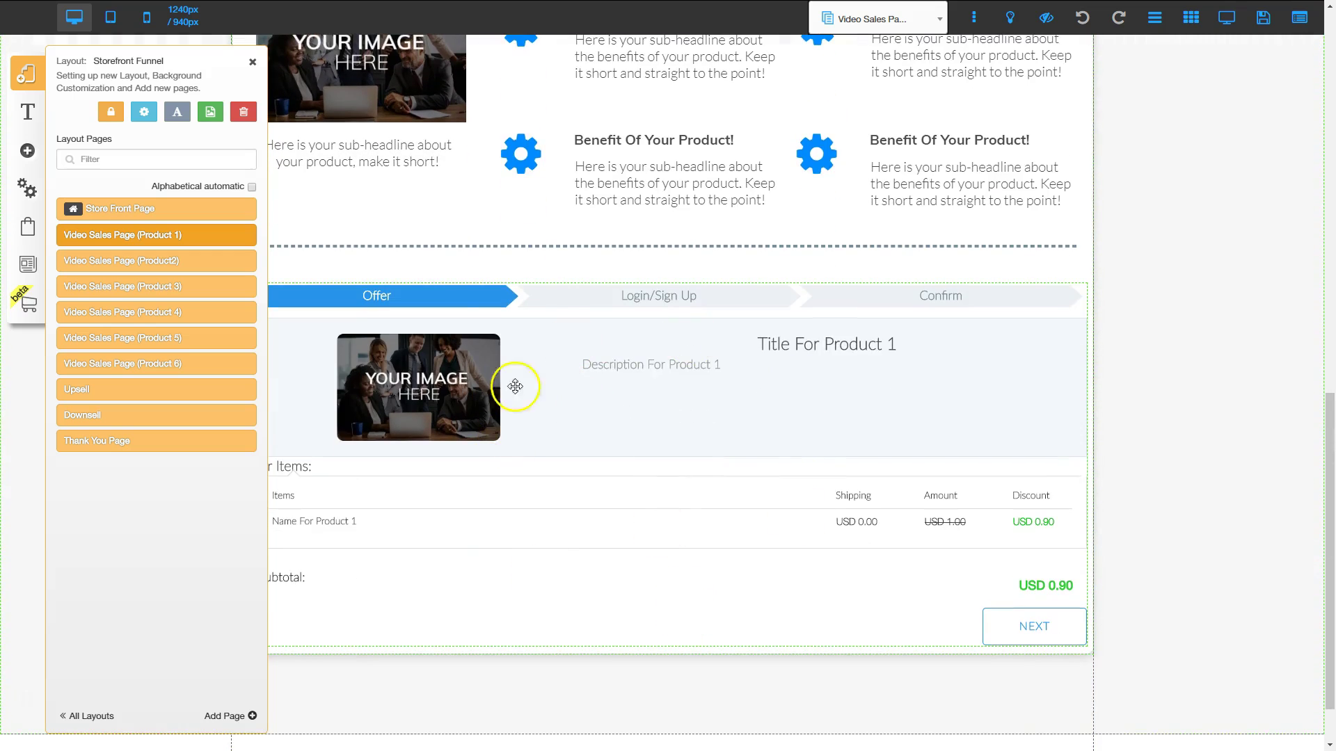
{"action": "left_click", "coordinate": [251, 64]}
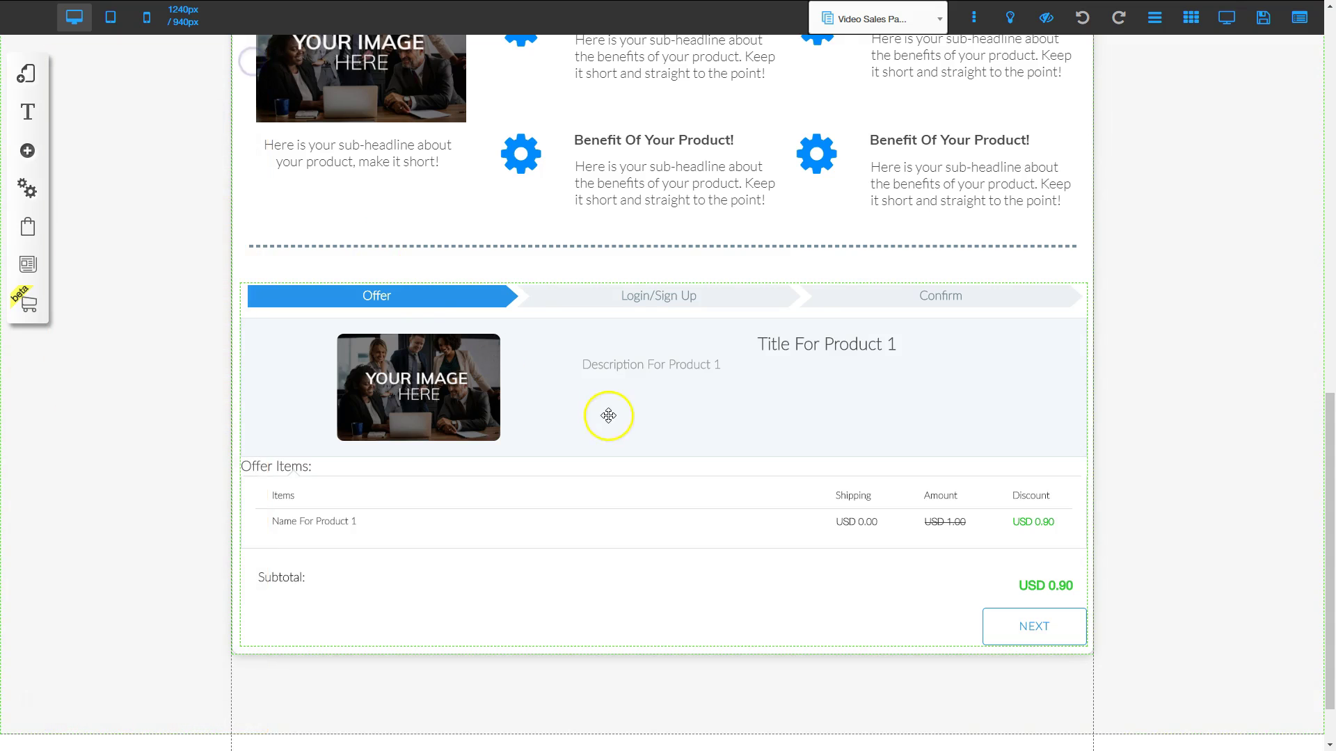
Inspect the checkout element's settings and the payment methods for website sales in the Payment Manager without changing them
{"action": "left_click", "coordinate": [658, 415]}
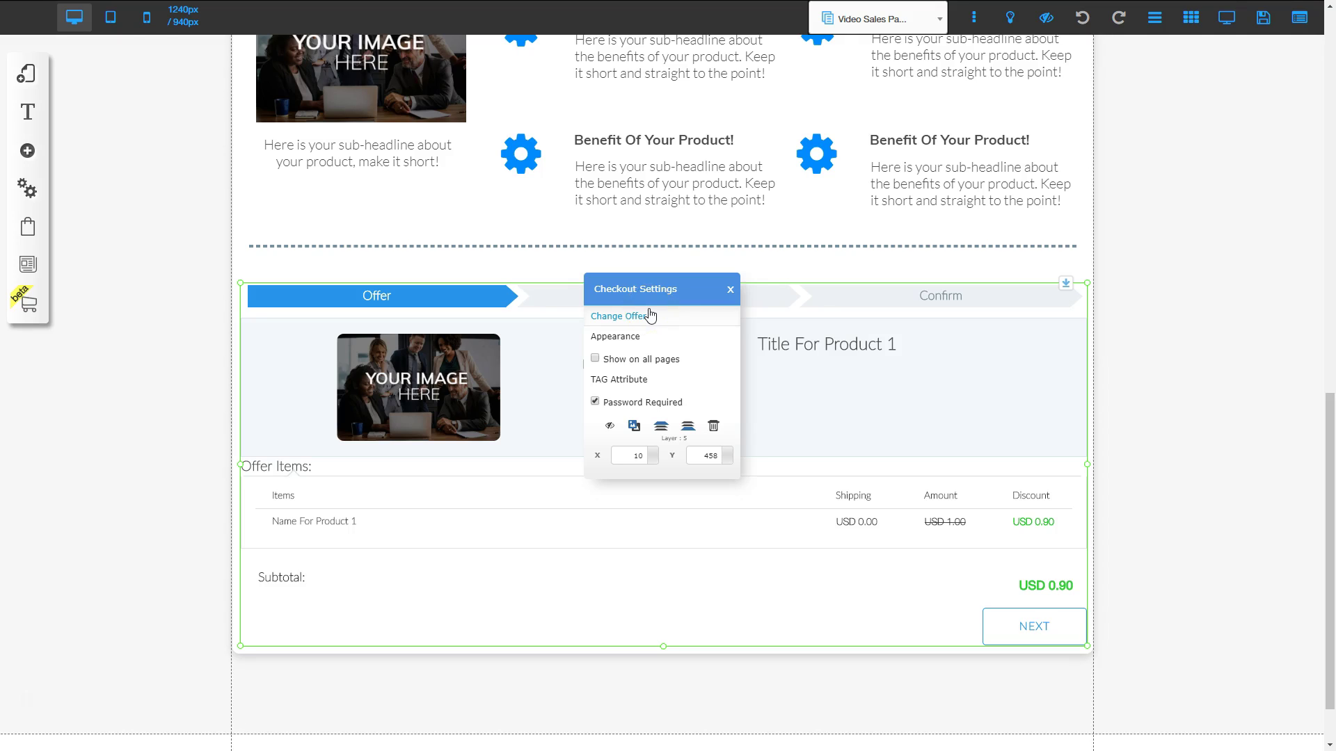
{"action": "left_click", "coordinate": [731, 290]}
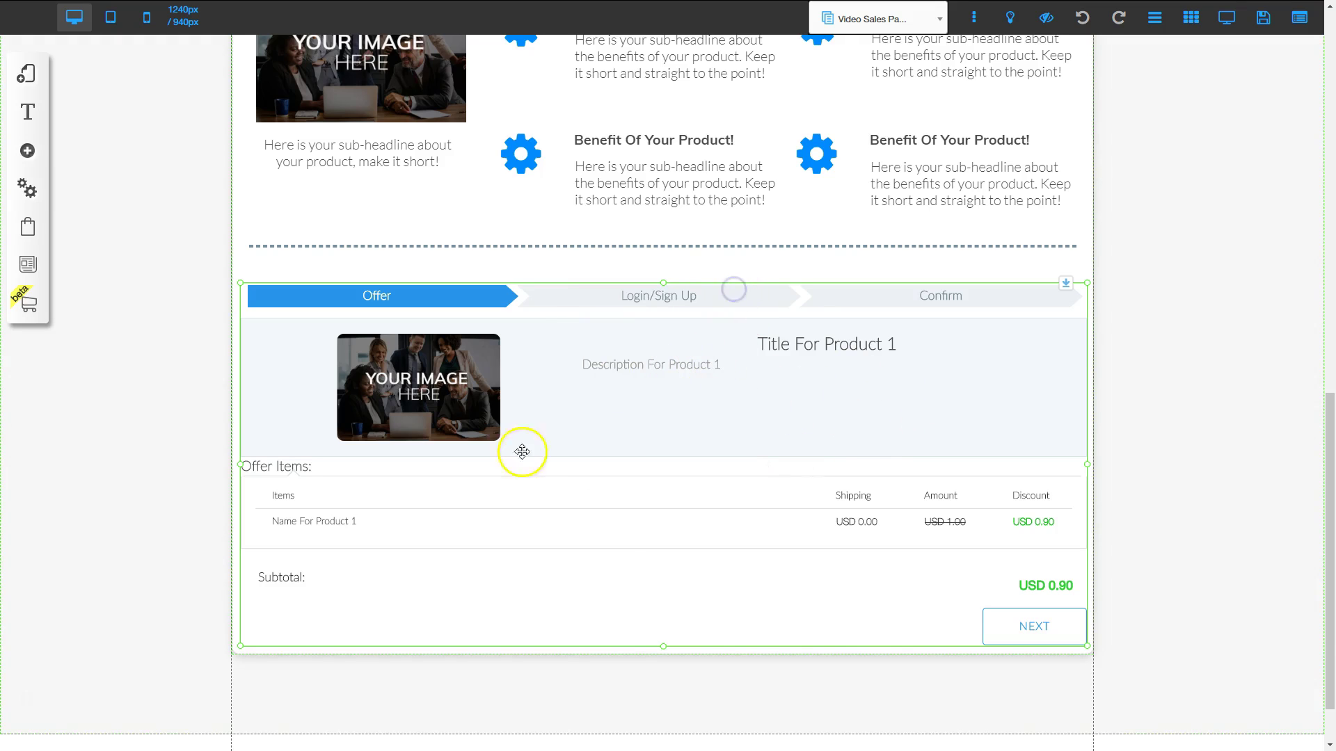
{"action": "left_click", "coordinate": [28, 228]}
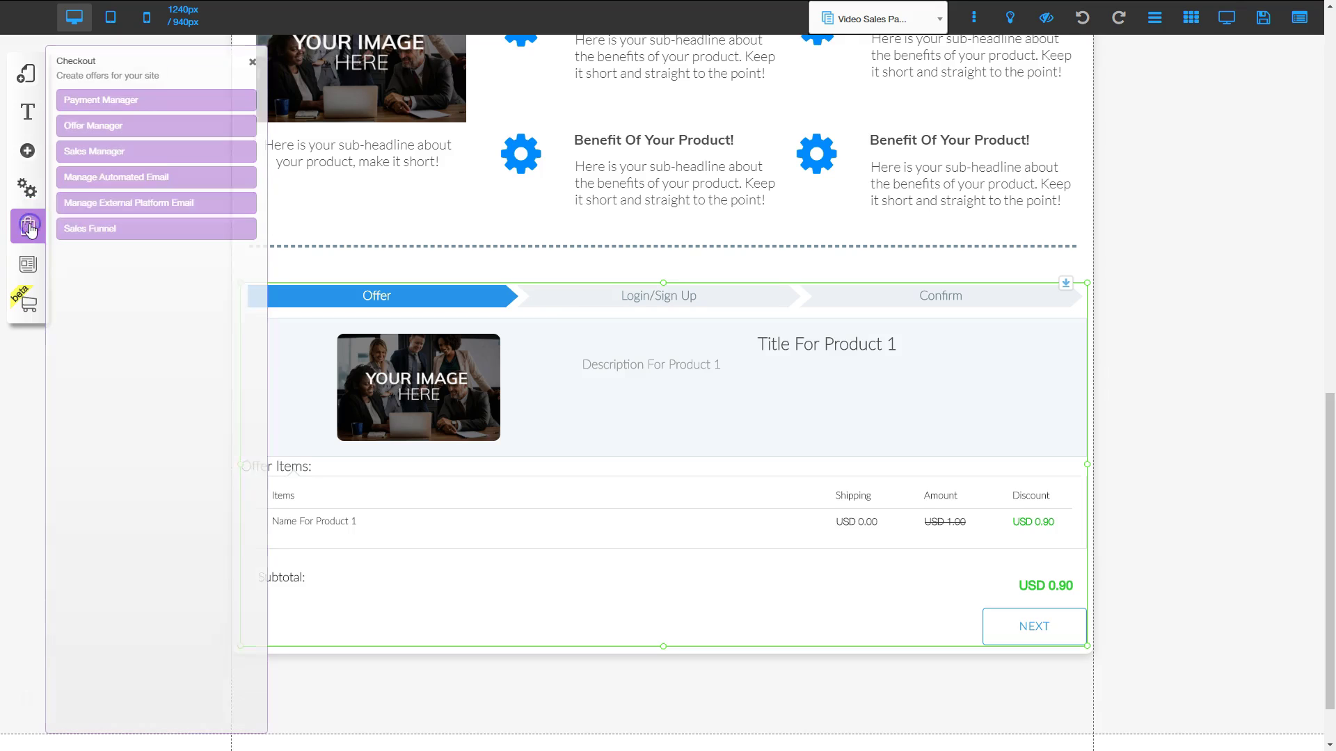
{"action": "left_click", "coordinate": [116, 101]}
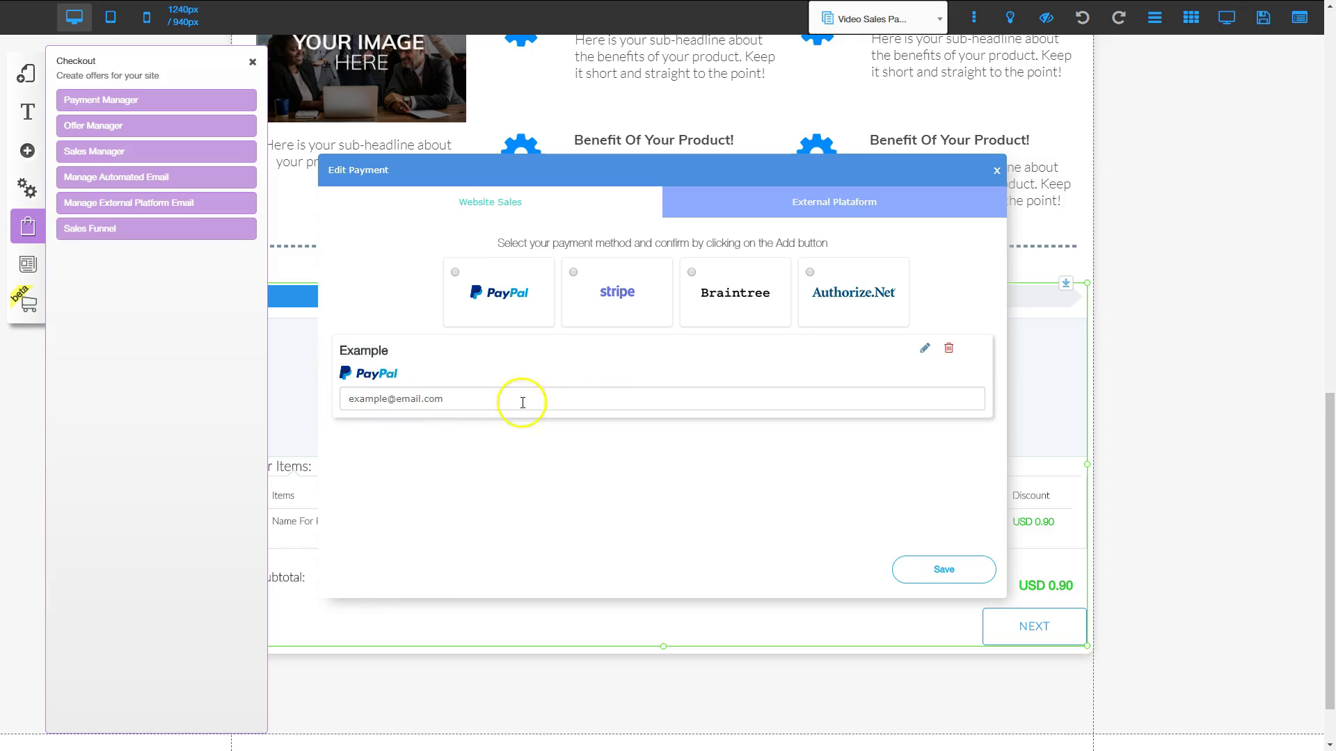
{"action": "left_click", "coordinate": [996, 171]}
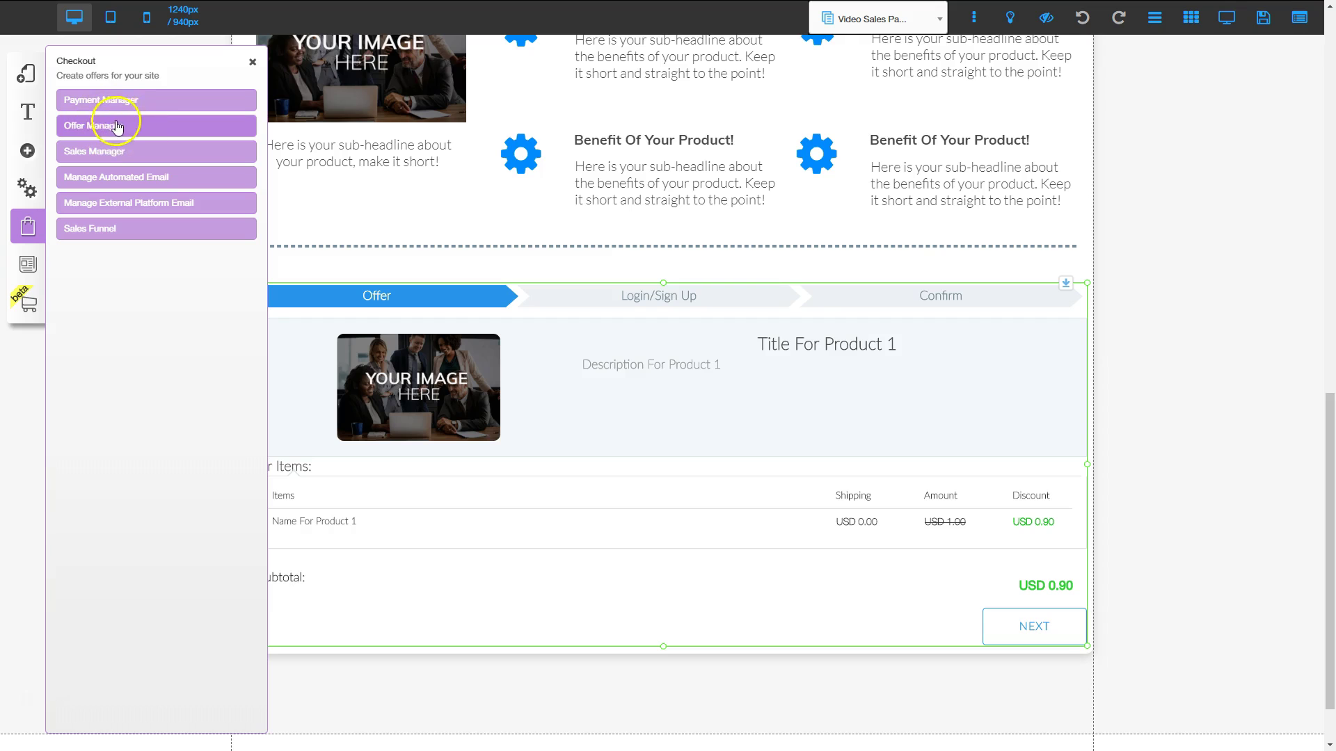
Open the Title For Product 1 offer for editing, review its details and its item, and save the offer
{"action": "left_click", "coordinate": [108, 124]}
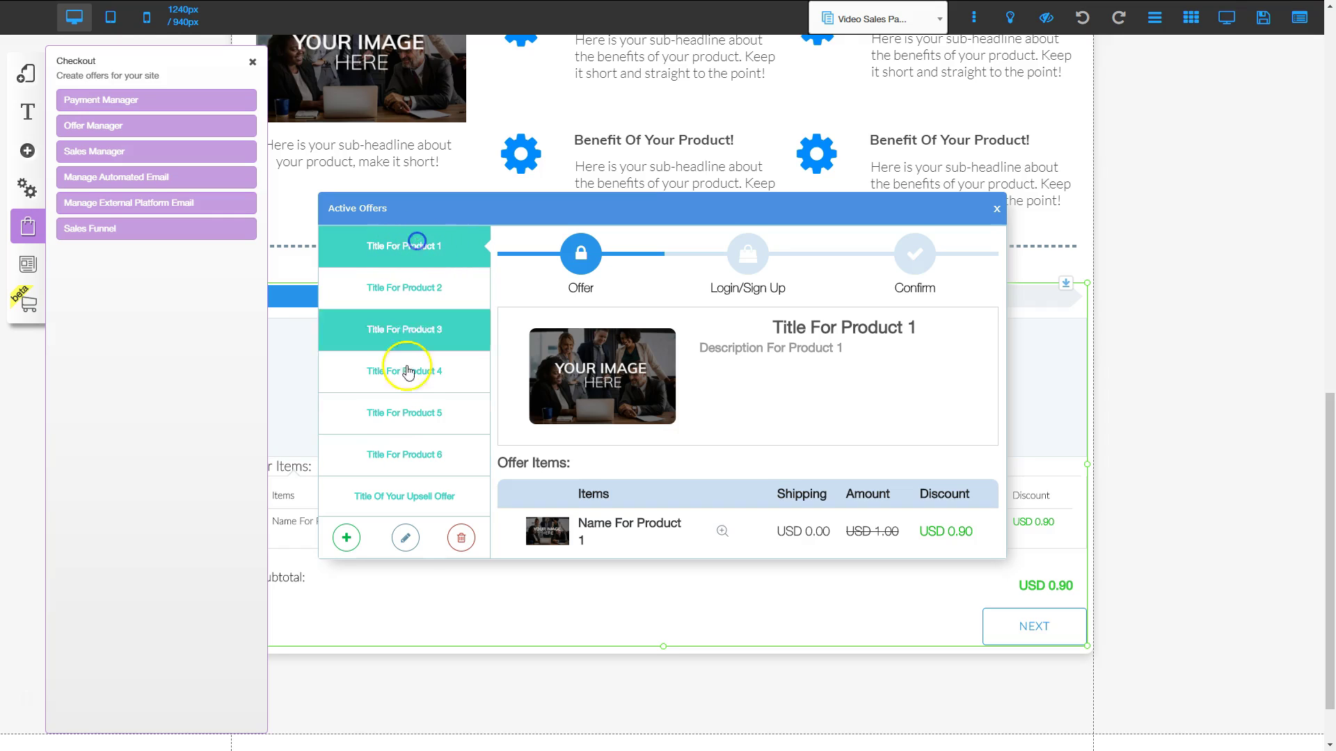
{"action": "left_click", "coordinate": [405, 538]}
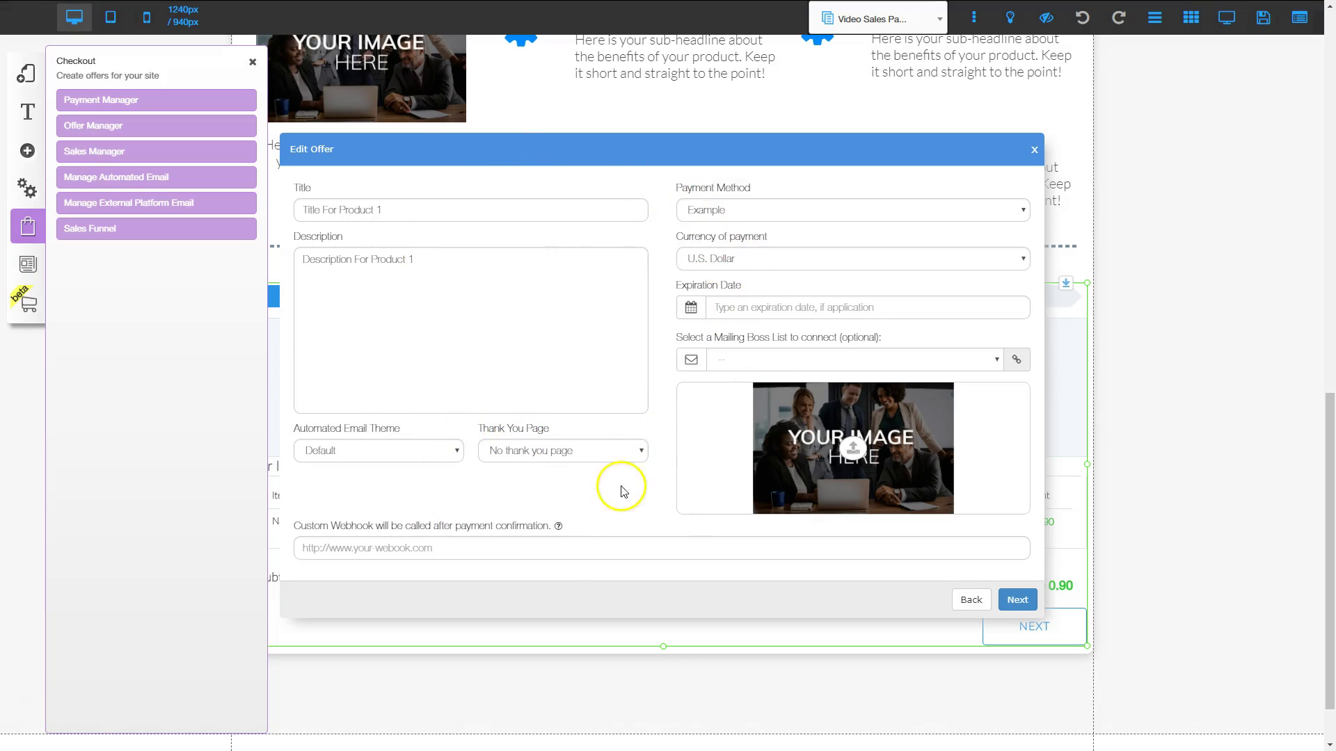
{"action": "left_click", "coordinate": [1018, 599]}
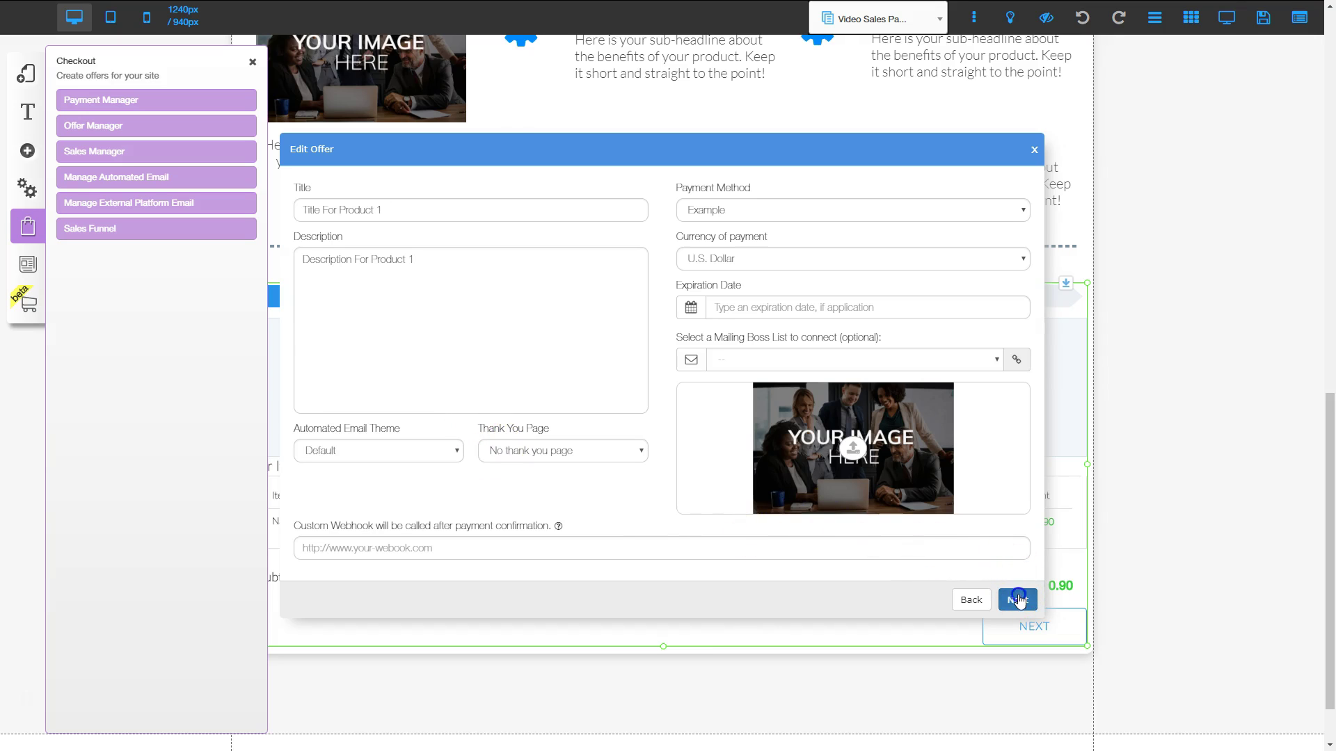
{"action": "left_click", "coordinate": [449, 222]}
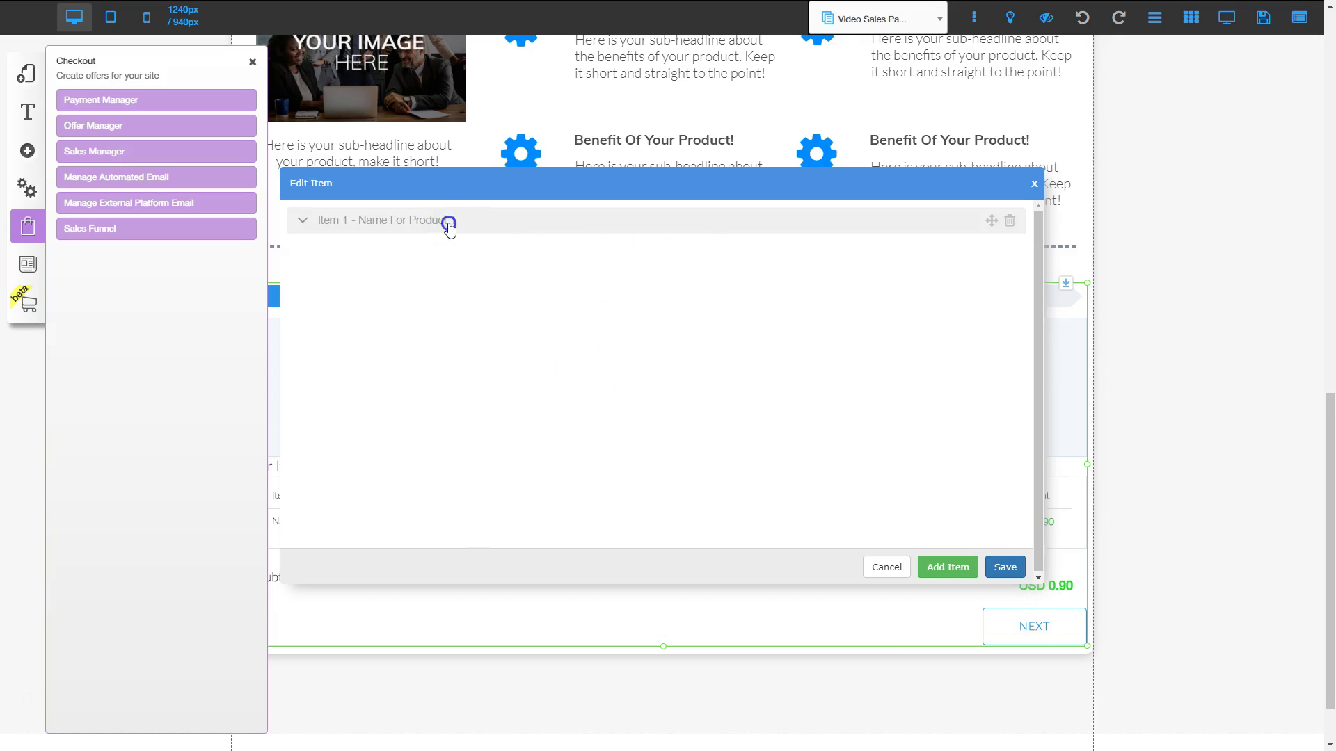
{"action": "left_click", "coordinate": [1008, 567]}
{"action": "left_click", "coordinate": [731, 421]}
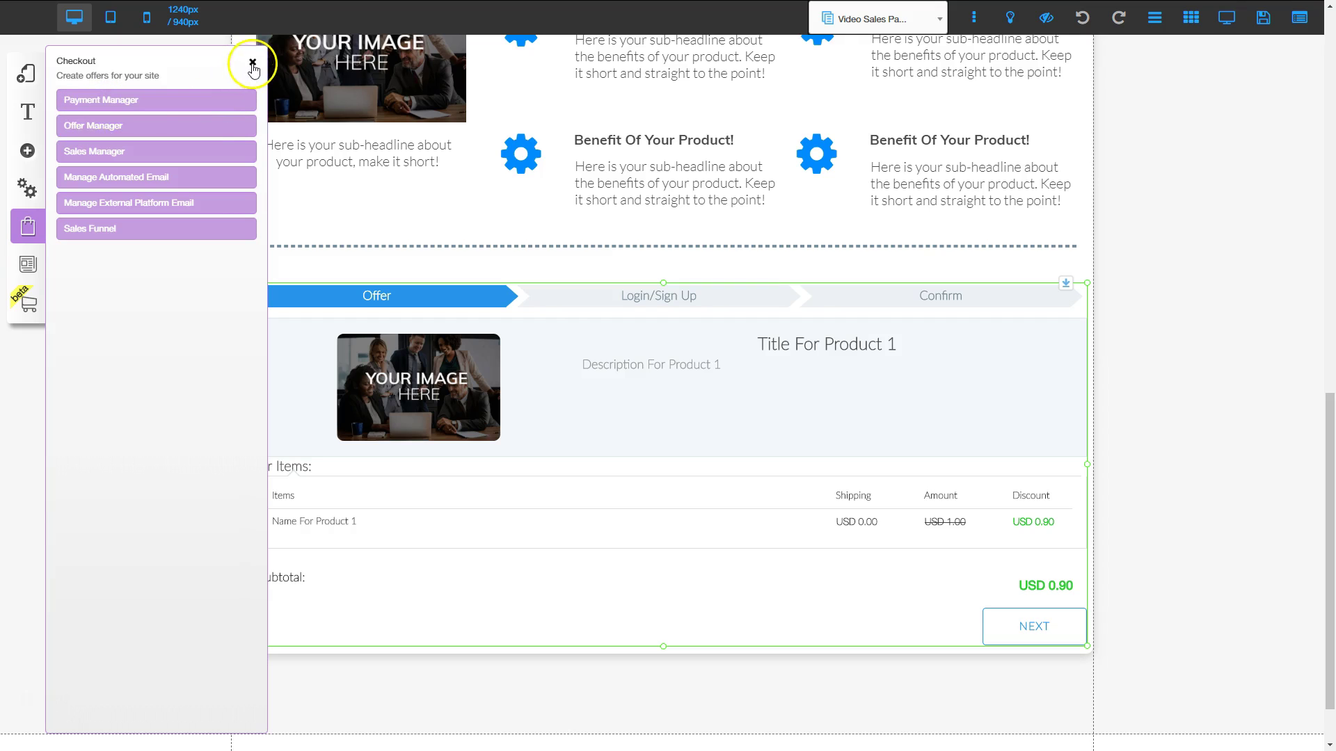
Assign the Title For Product 1 offer to the checkout element on Video Sales Page (Product 1)
{"action": "left_click", "coordinate": [252, 62]}
{"action": "left_click", "coordinate": [658, 429]}
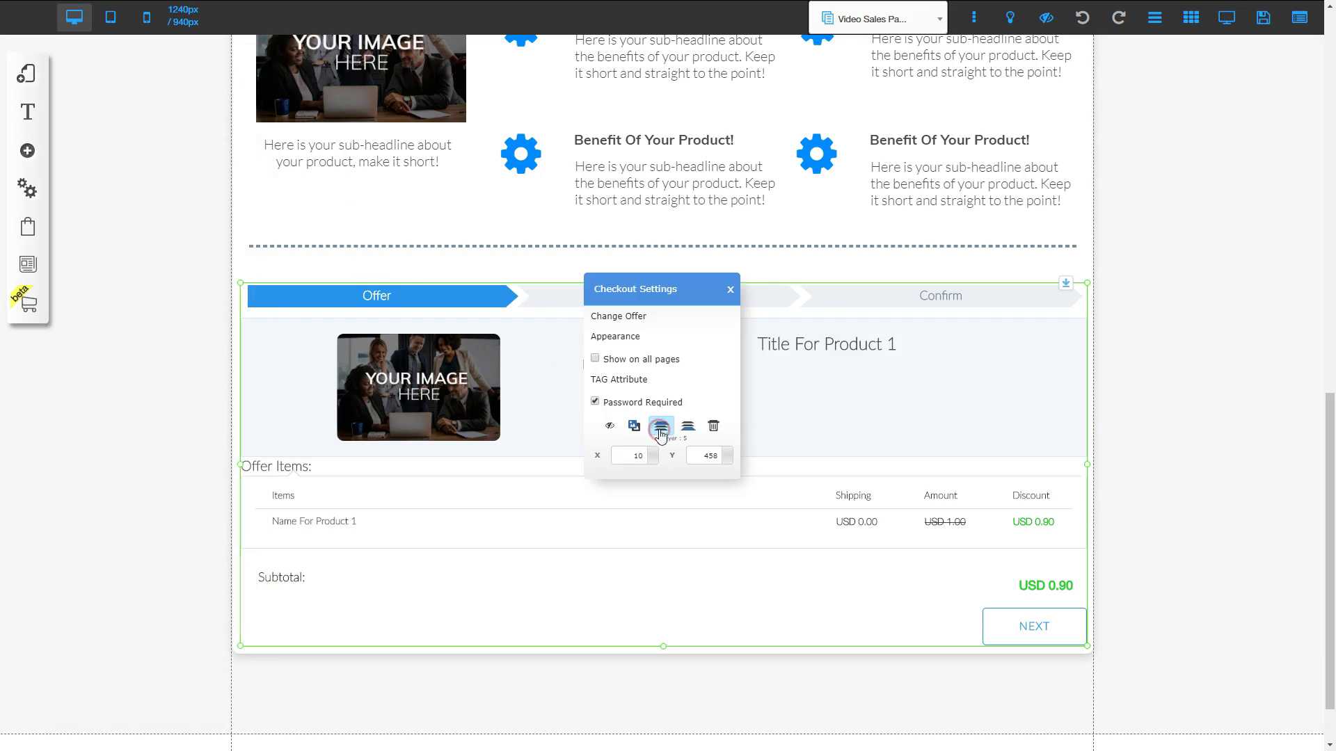
{"action": "left_click", "coordinate": [642, 319]}
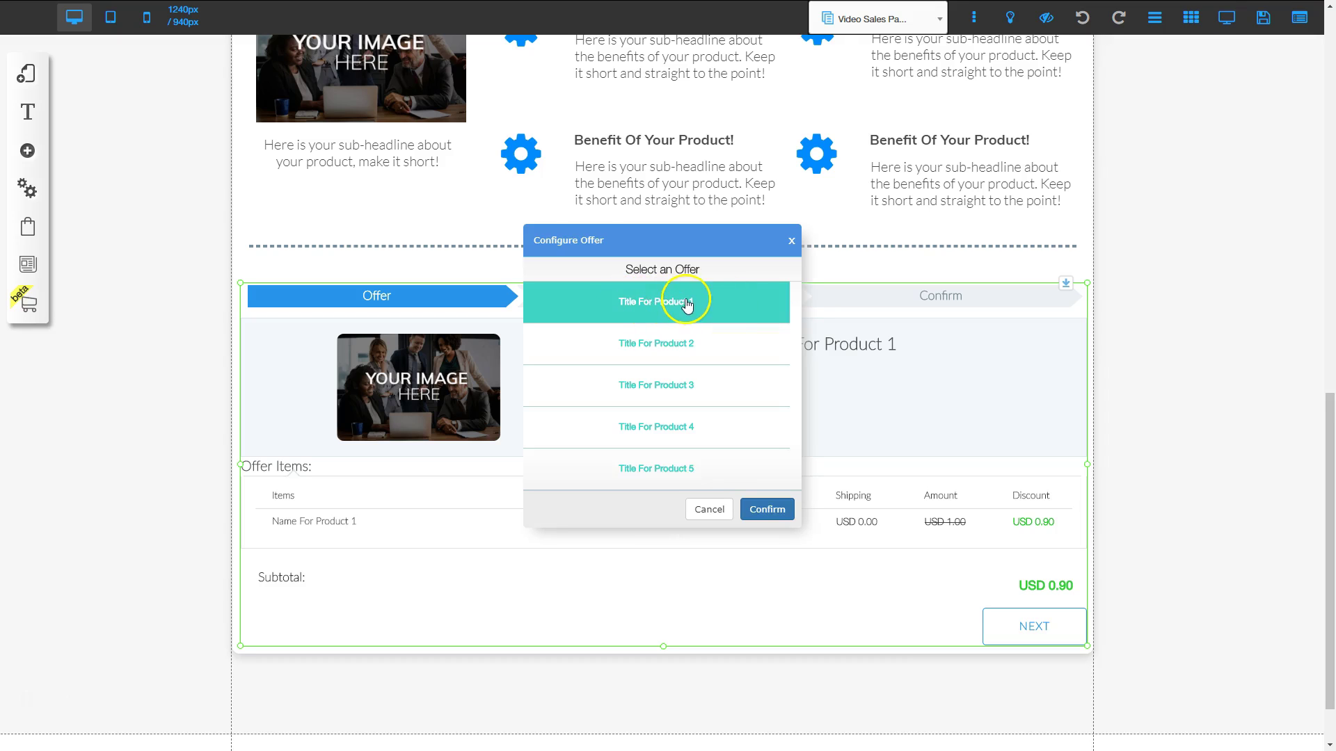
{"action": "left_click", "coordinate": [775, 510]}
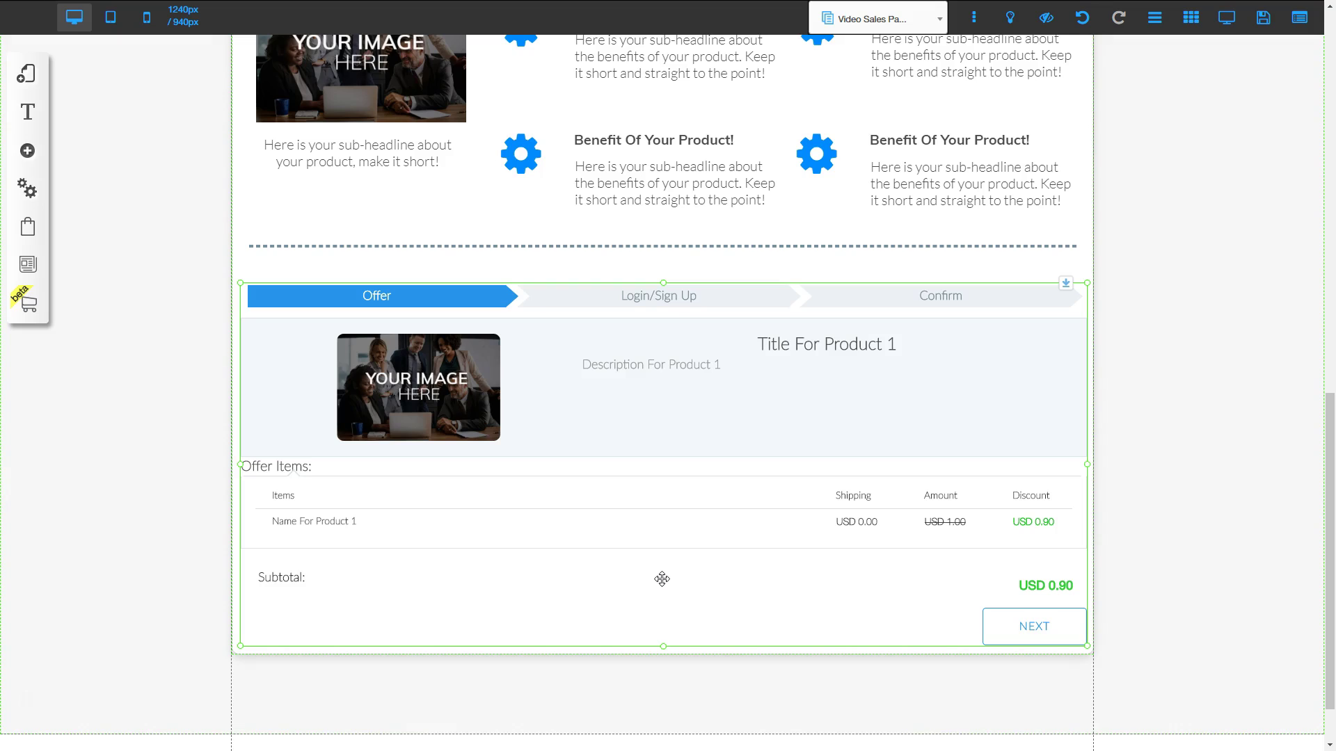
Save the changes to Video Sales Page (Product 1)
{"action": "left_click", "coordinate": [279, 599]}
{"action": "left_click", "coordinate": [1263, 19]}
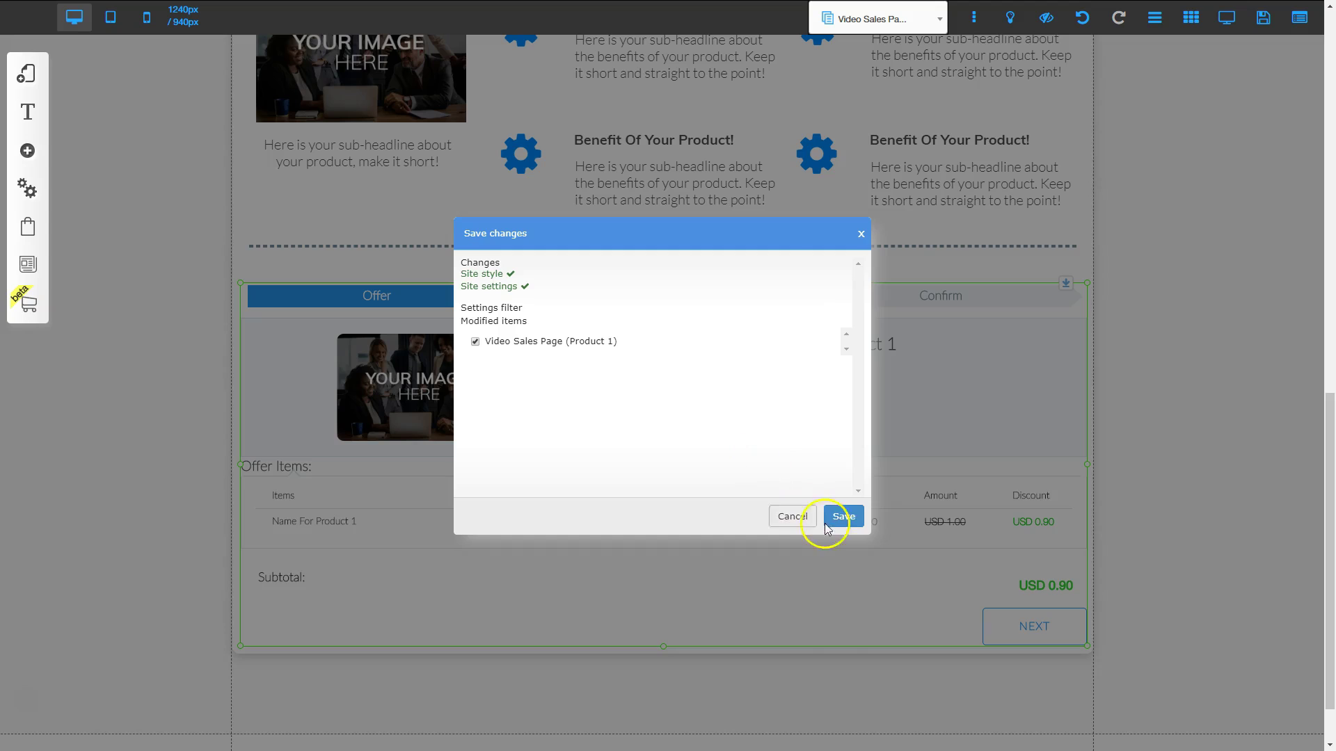
{"action": "left_click", "coordinate": [828, 522]}
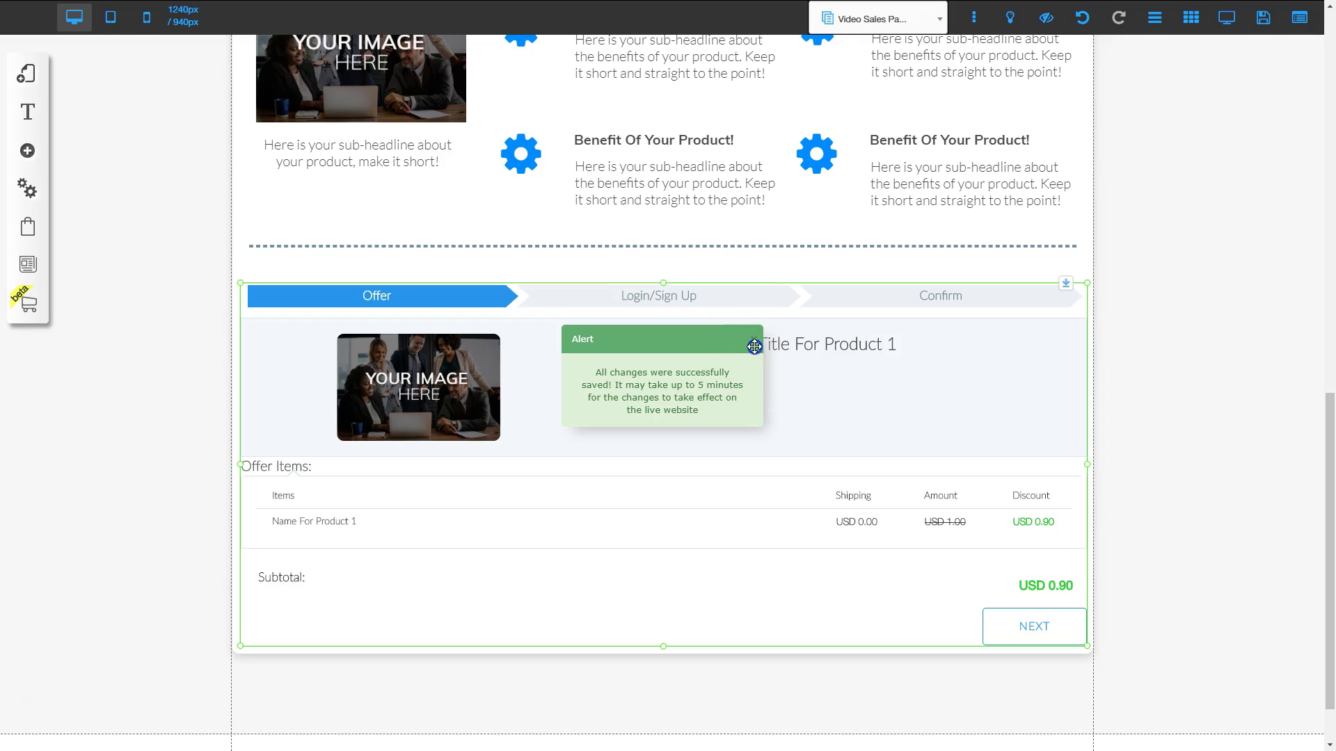
{"action": "left_click", "coordinate": [754, 346]}
Open the Thank You Page from the Storefront Funnel layout and look through it down to the Call To Action button
{"action": "left_click", "coordinate": [28, 73]}
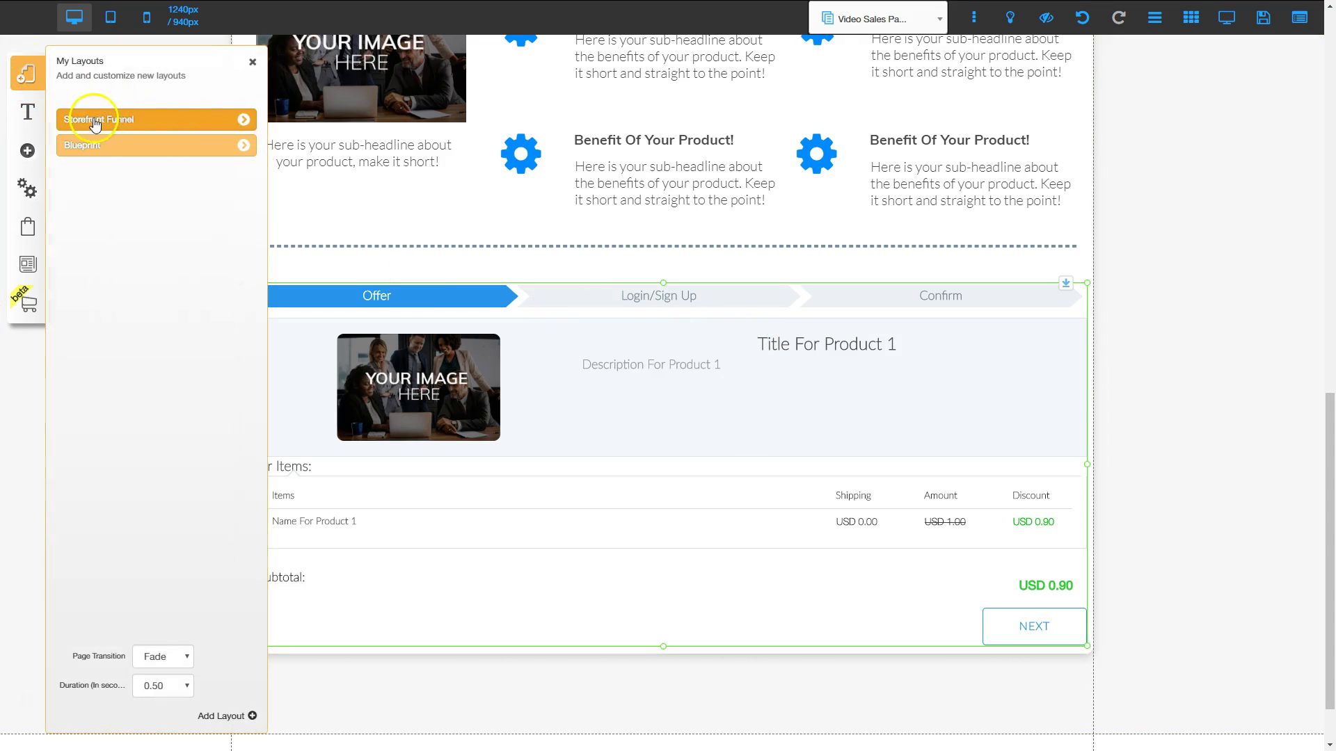
{"action": "left_click", "coordinate": [244, 119]}
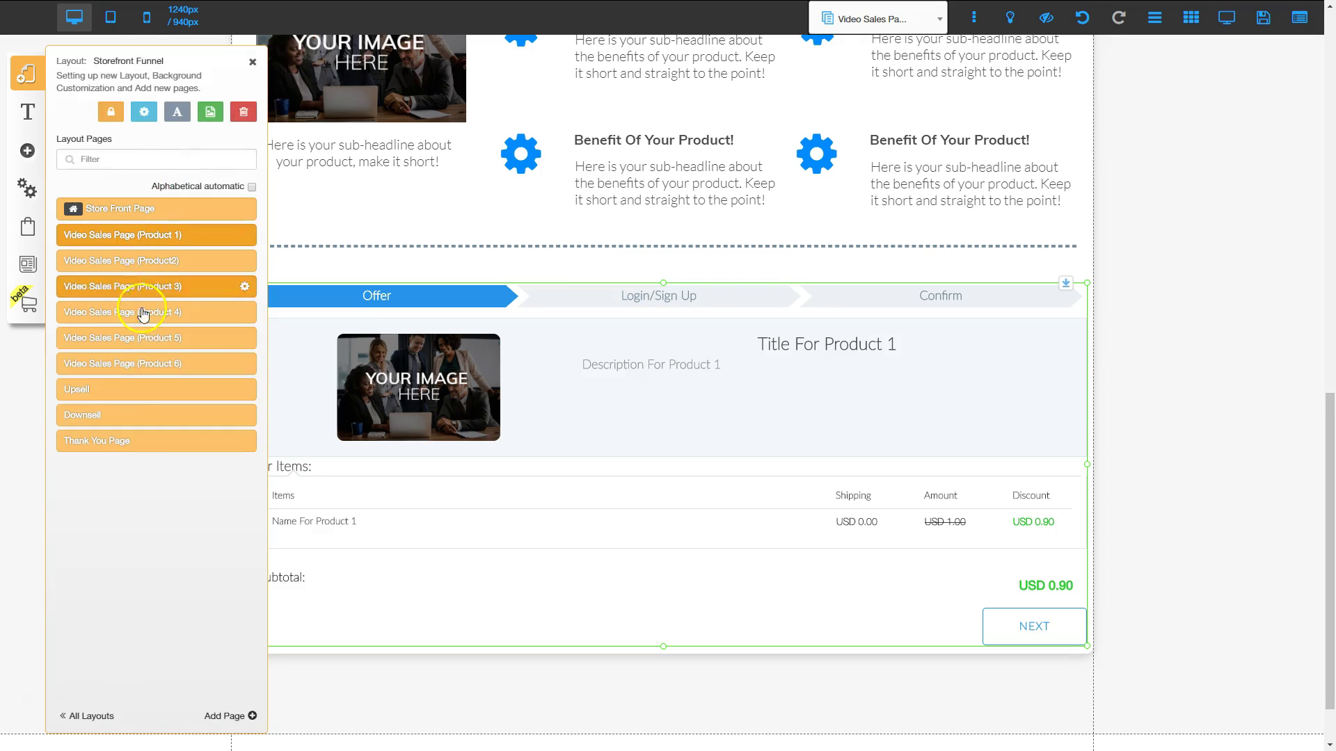
{"action": "left_click", "coordinate": [128, 440]}
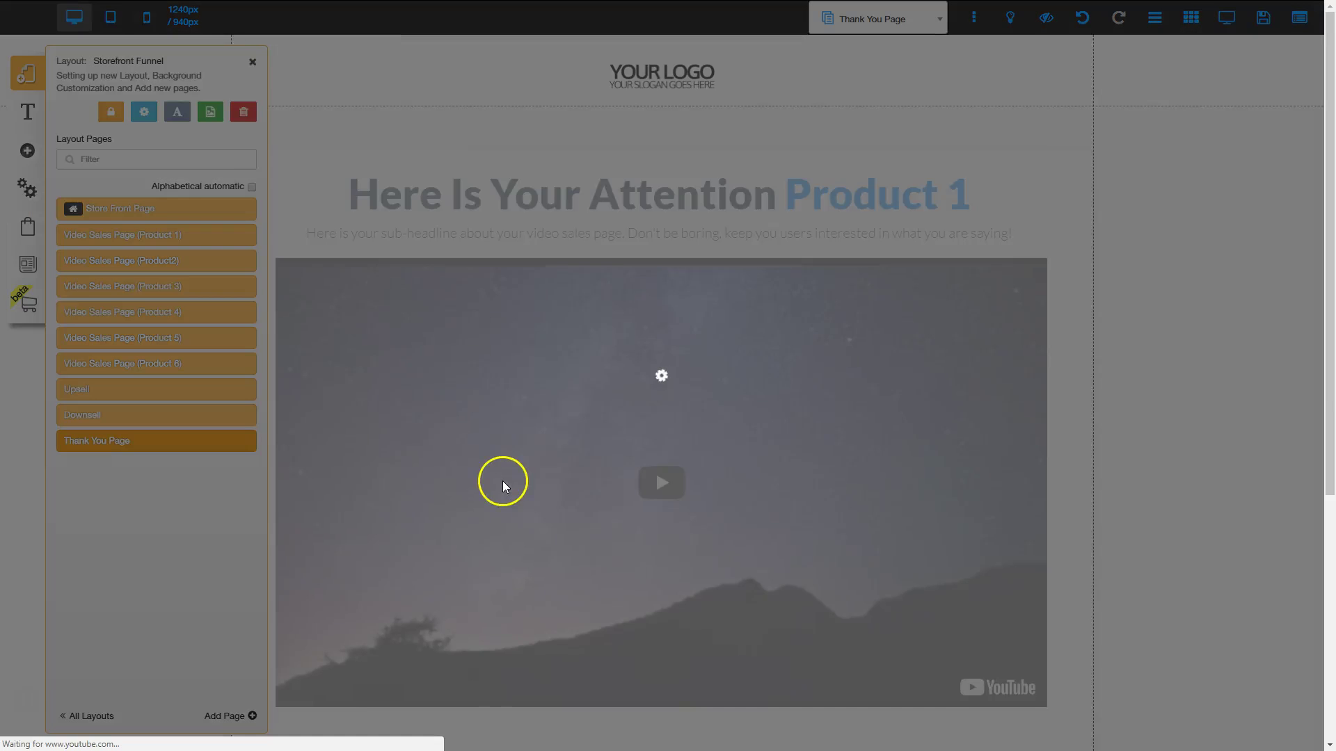
{"action": "scroll", "coordinate": [662, 412], "scroll_direction": "down", "scroll_amount": 3}
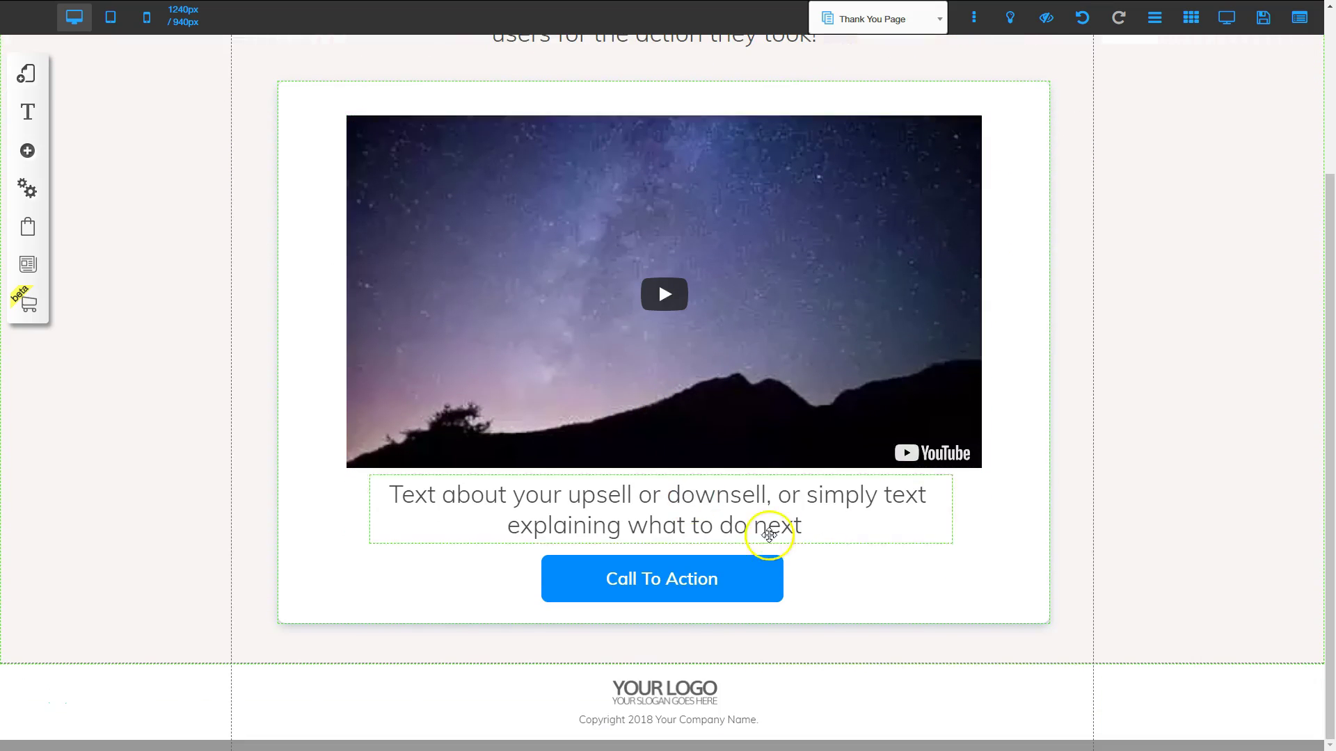
{"action": "scroll", "coordinate": [534, 487], "scroll_direction": "up", "scroll_amount": 3}
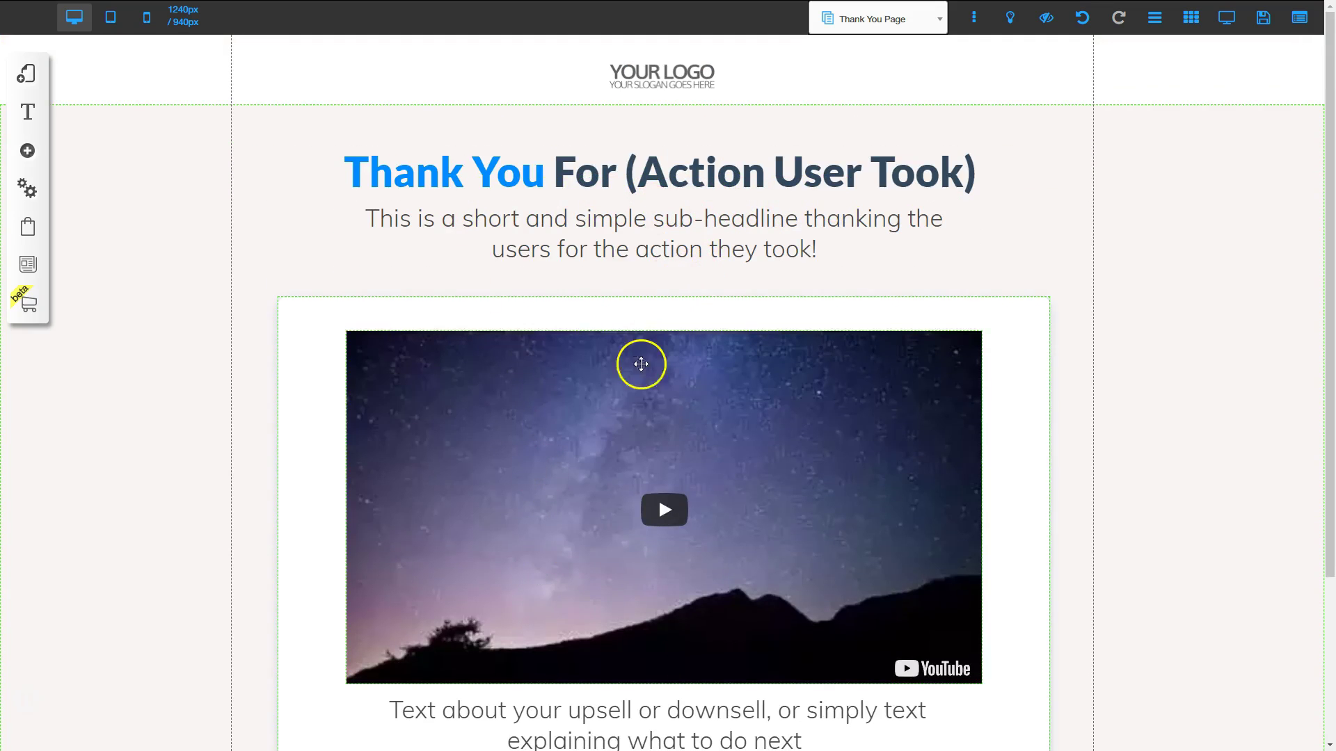
{"action": "scroll", "coordinate": [641, 364], "scroll_direction": "down", "scroll_amount": 3}
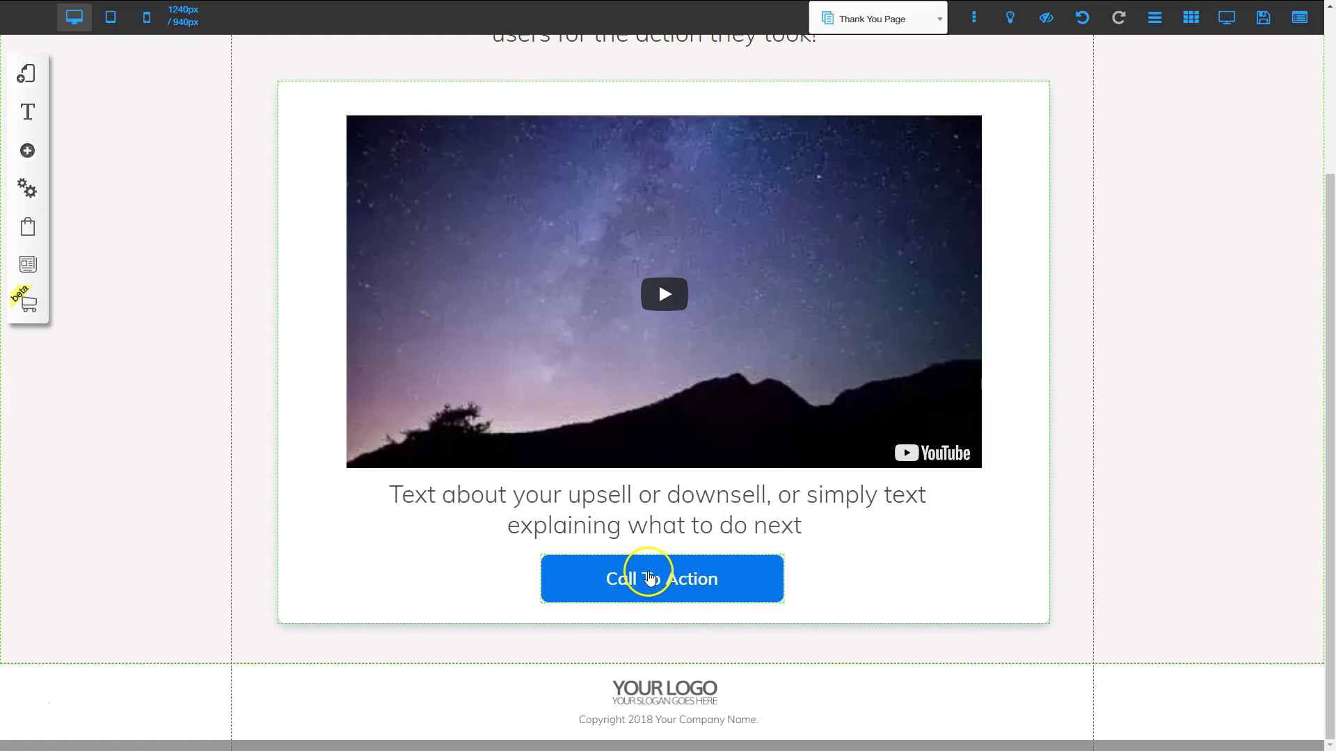
Inspect the available link actions for the Thank You Page's Call To Action button without assigning one
{"action": "left_click", "coordinate": [649, 576]}
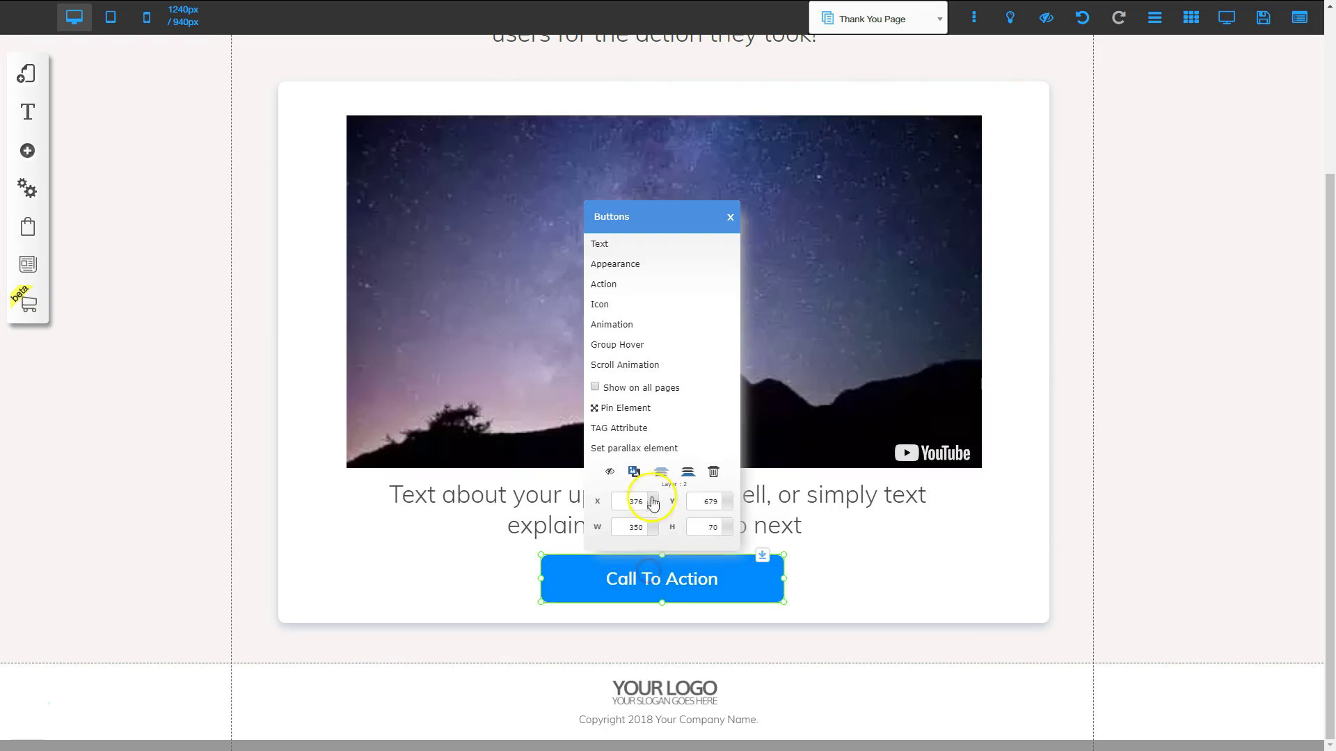
{"action": "left_click", "coordinate": [629, 285]}
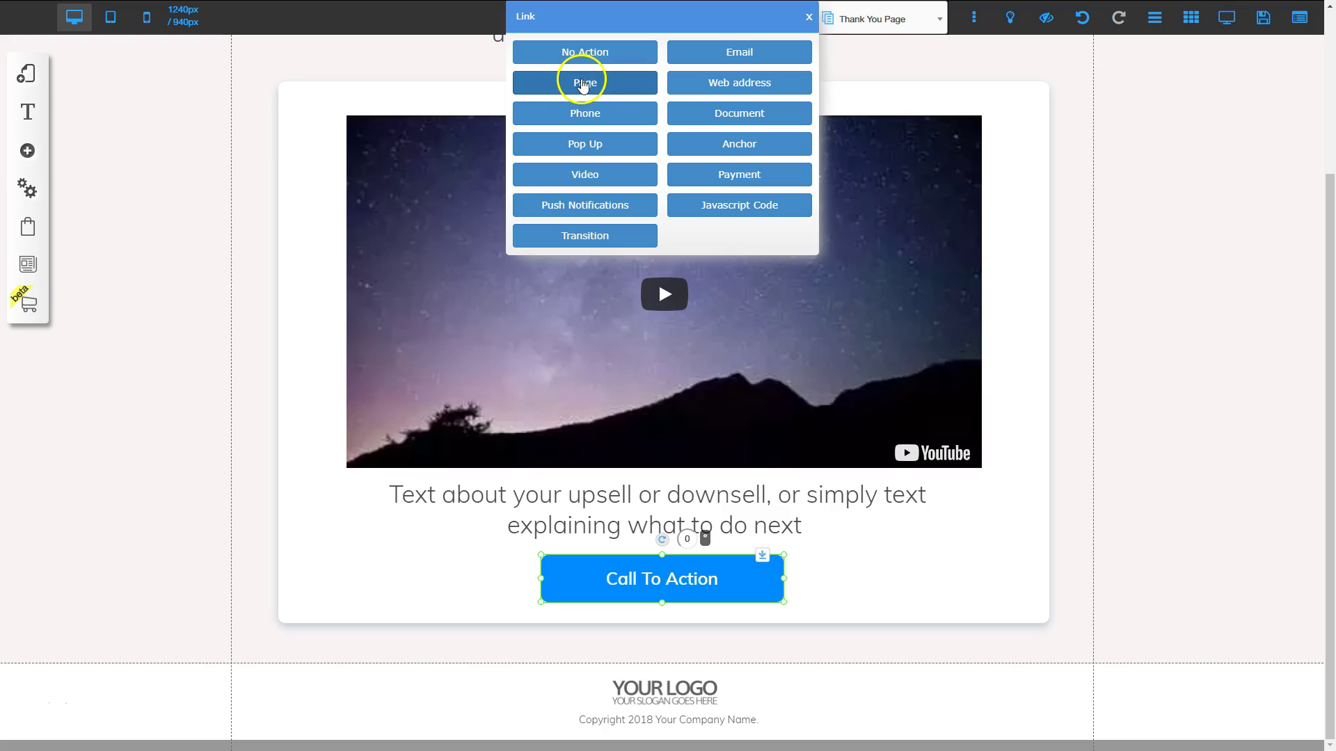
{"action": "left_click", "coordinate": [809, 19]}
{"action": "left_click", "coordinate": [587, 403]}
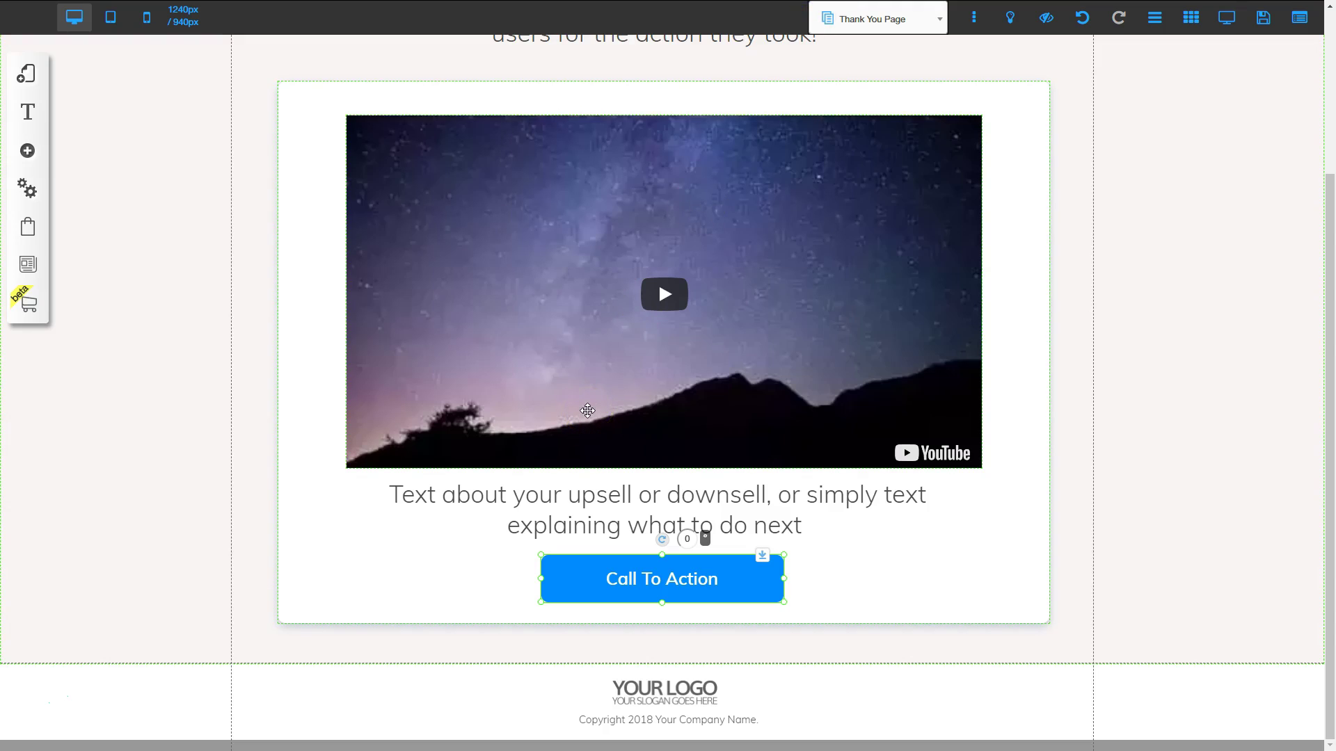
{"action": "left_click", "coordinate": [596, 414]}
Return to the Store Front Page of the Storefront Funnel layout and bring its first row of product cards into view
{"action": "left_click", "coordinate": [25, 74]}
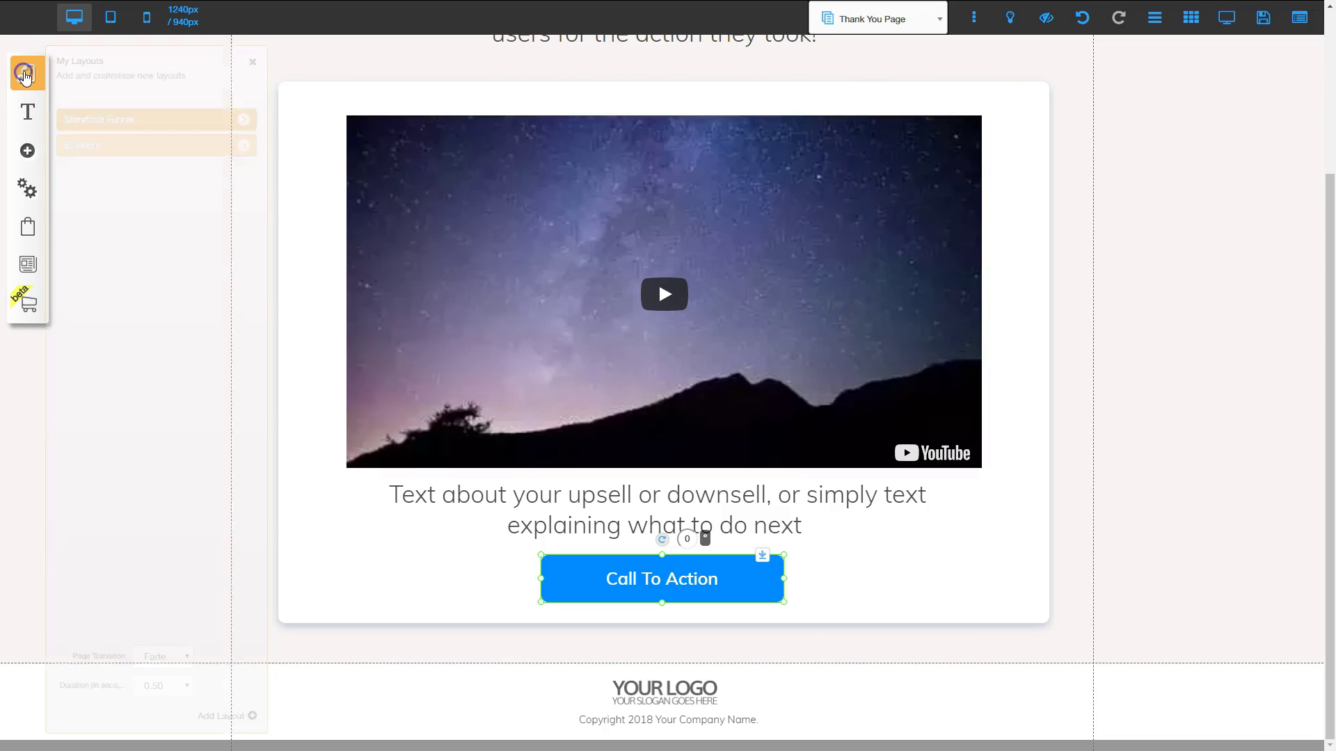
{"action": "left_click", "coordinate": [126, 117]}
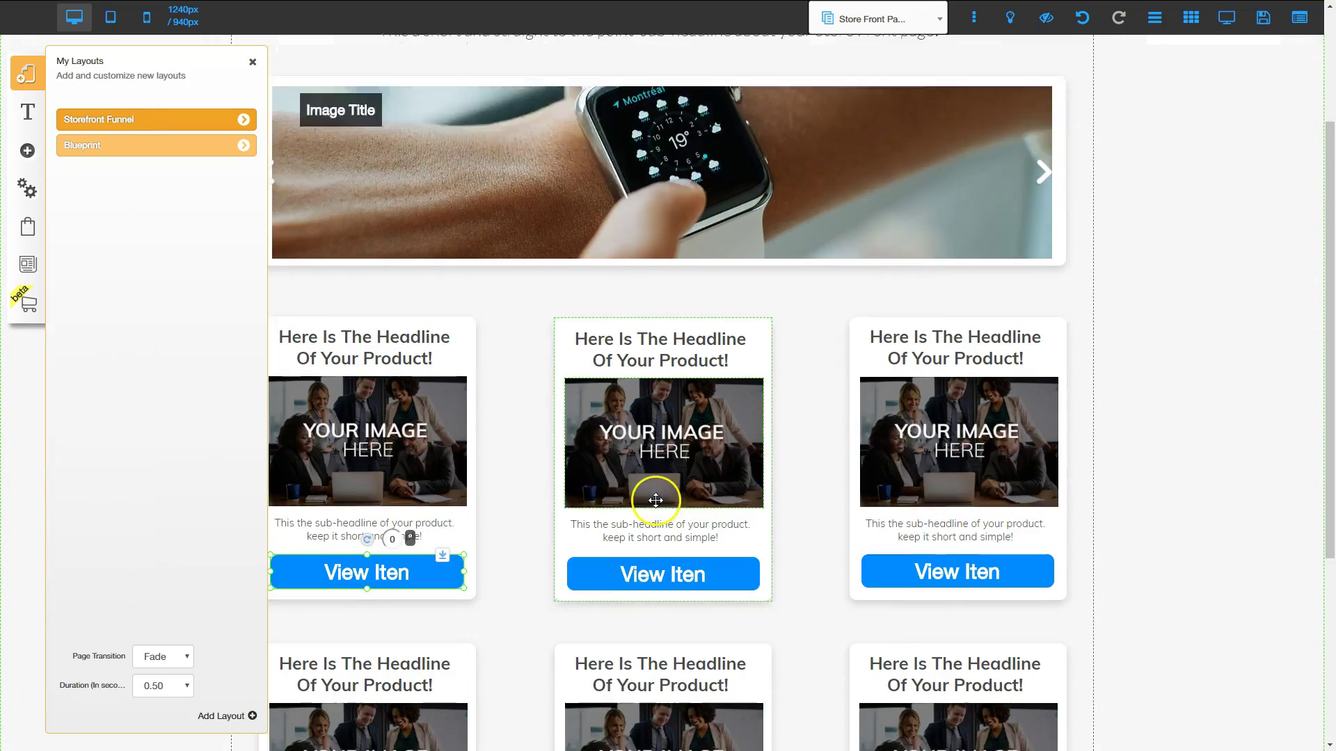
{"action": "scroll", "coordinate": [655, 499], "scroll_direction": "down", "scroll_amount": 2}
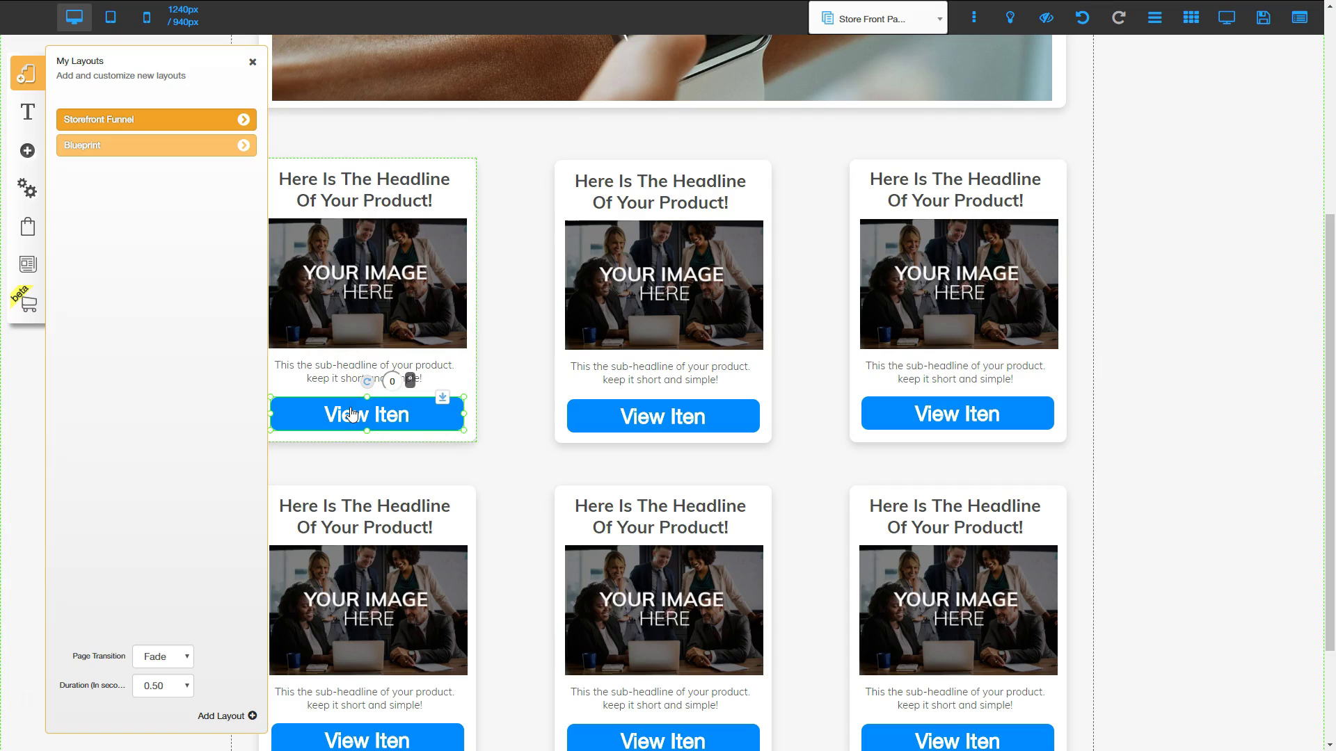
{"action": "left_click", "coordinate": [254, 62]}
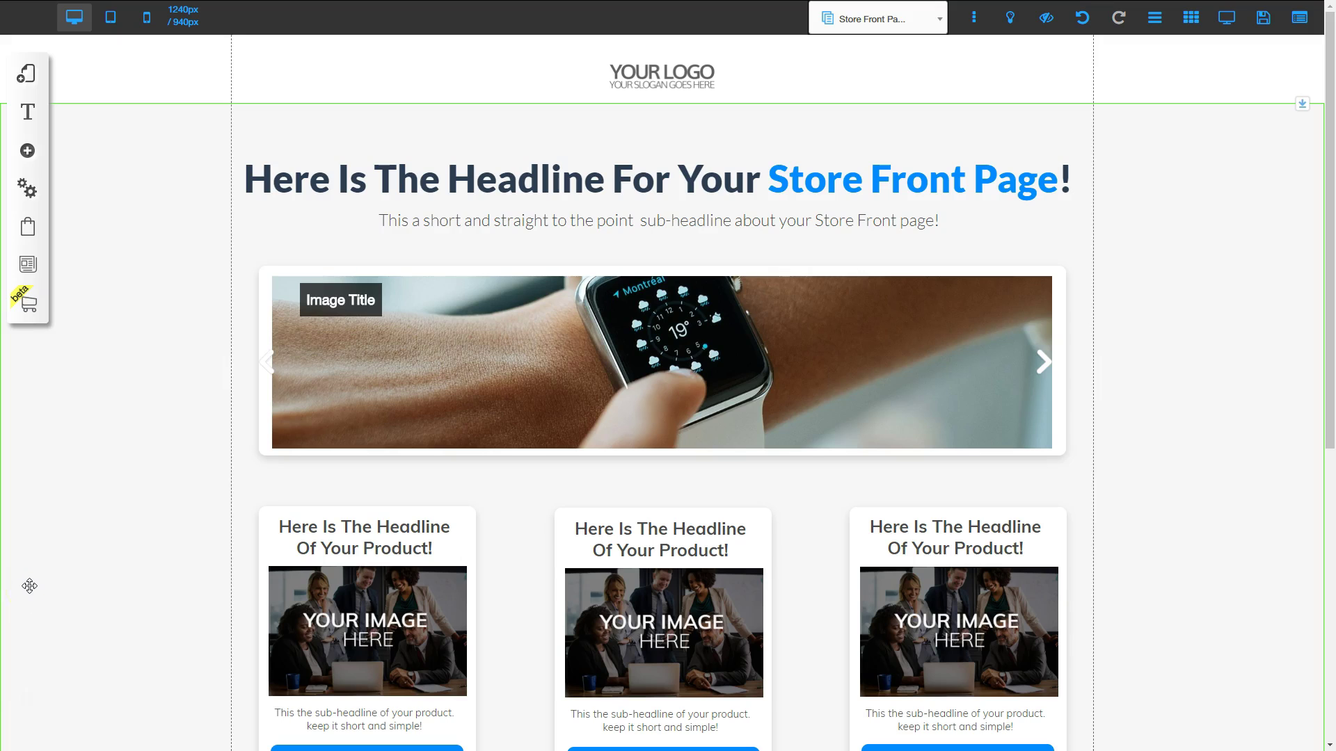
{"action": "scroll", "coordinate": [334, 613], "scroll_direction": "down", "scroll_amount": 2}
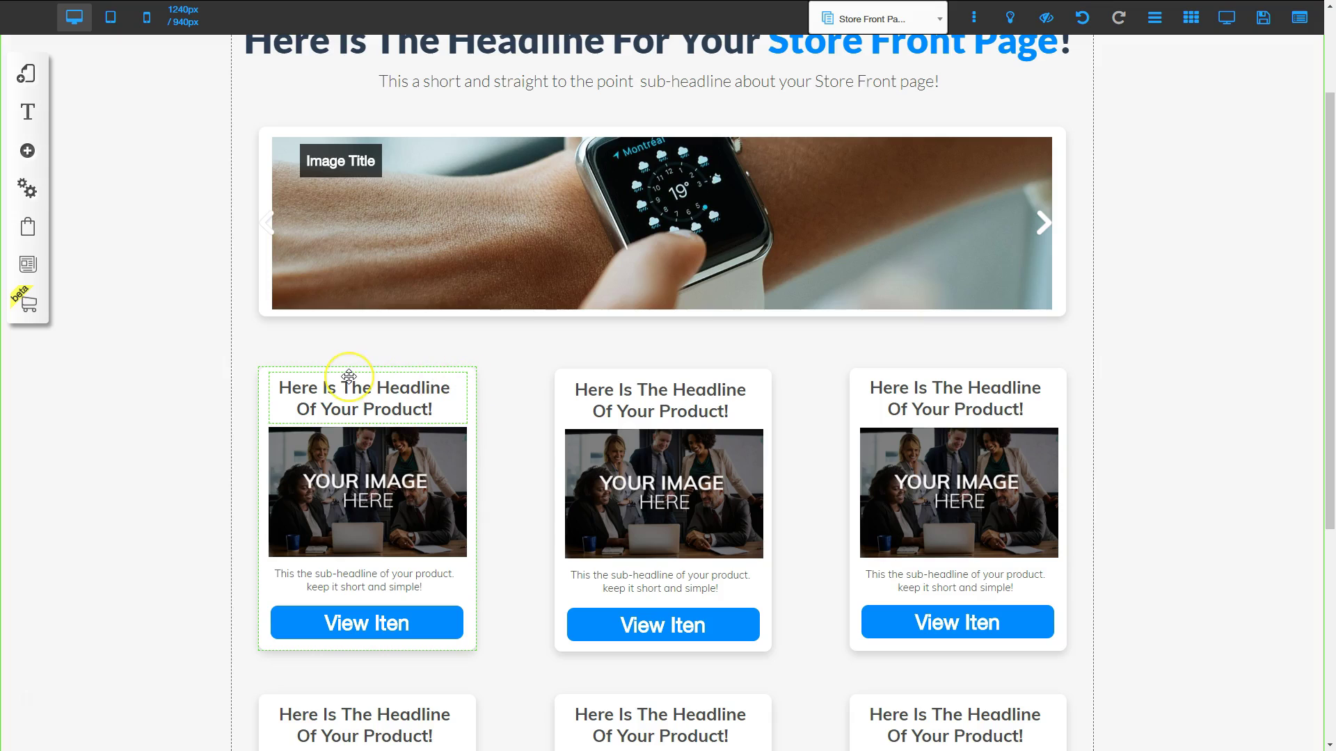
{"action": "left_click", "coordinate": [353, 621]}
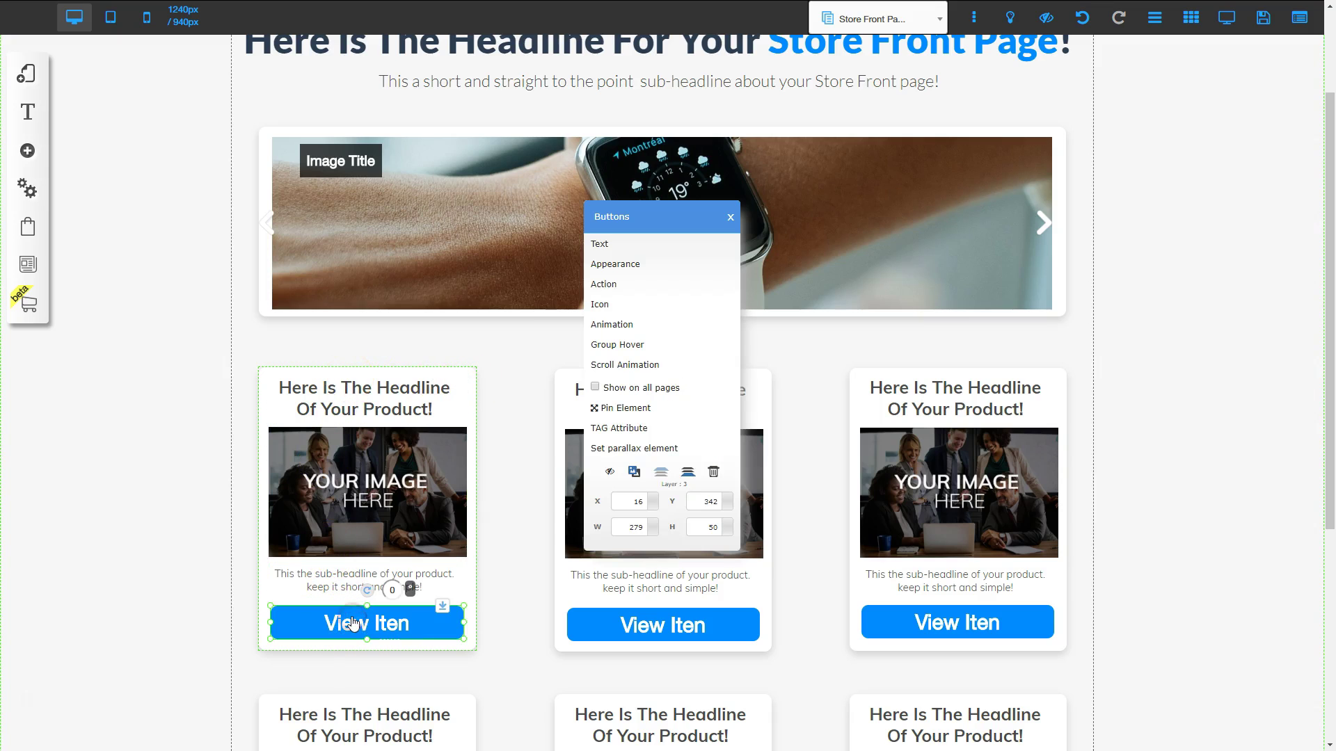
{"action": "left_click", "coordinate": [603, 286]}
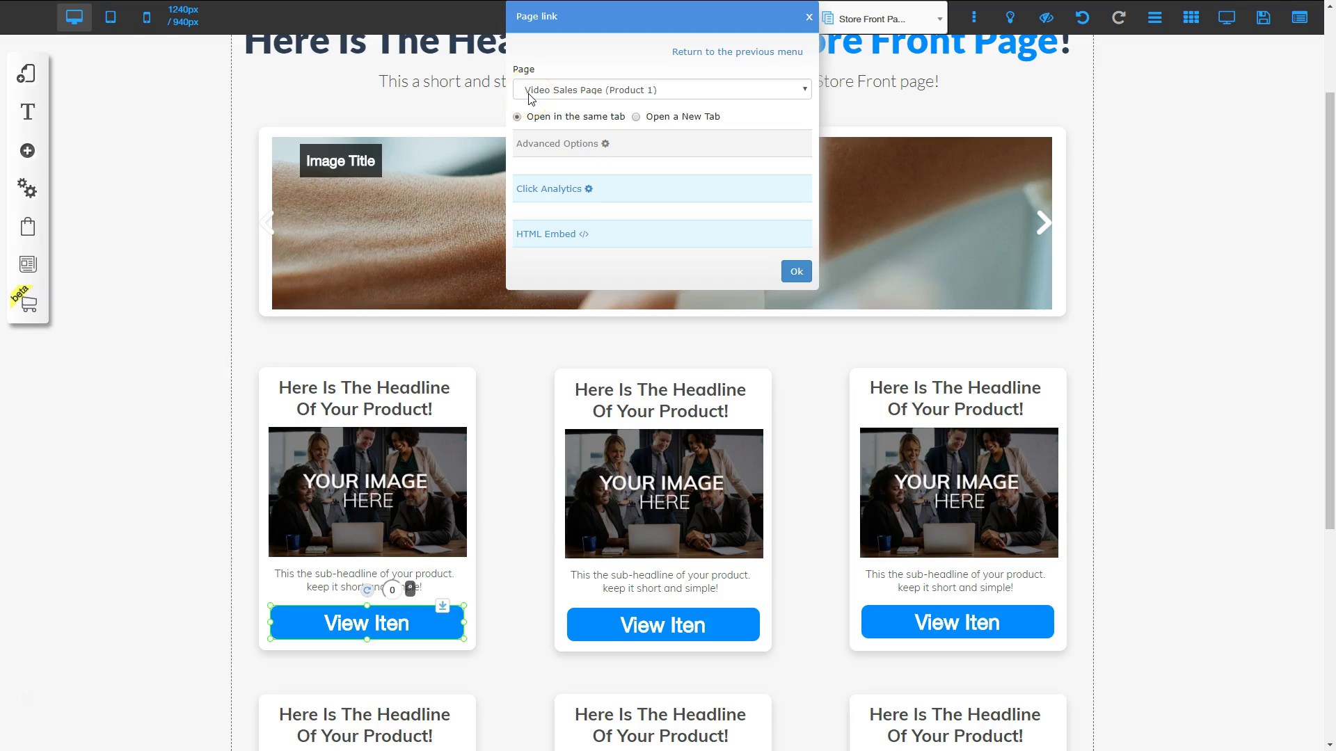
{"action": "left_click", "coordinate": [720, 52]}
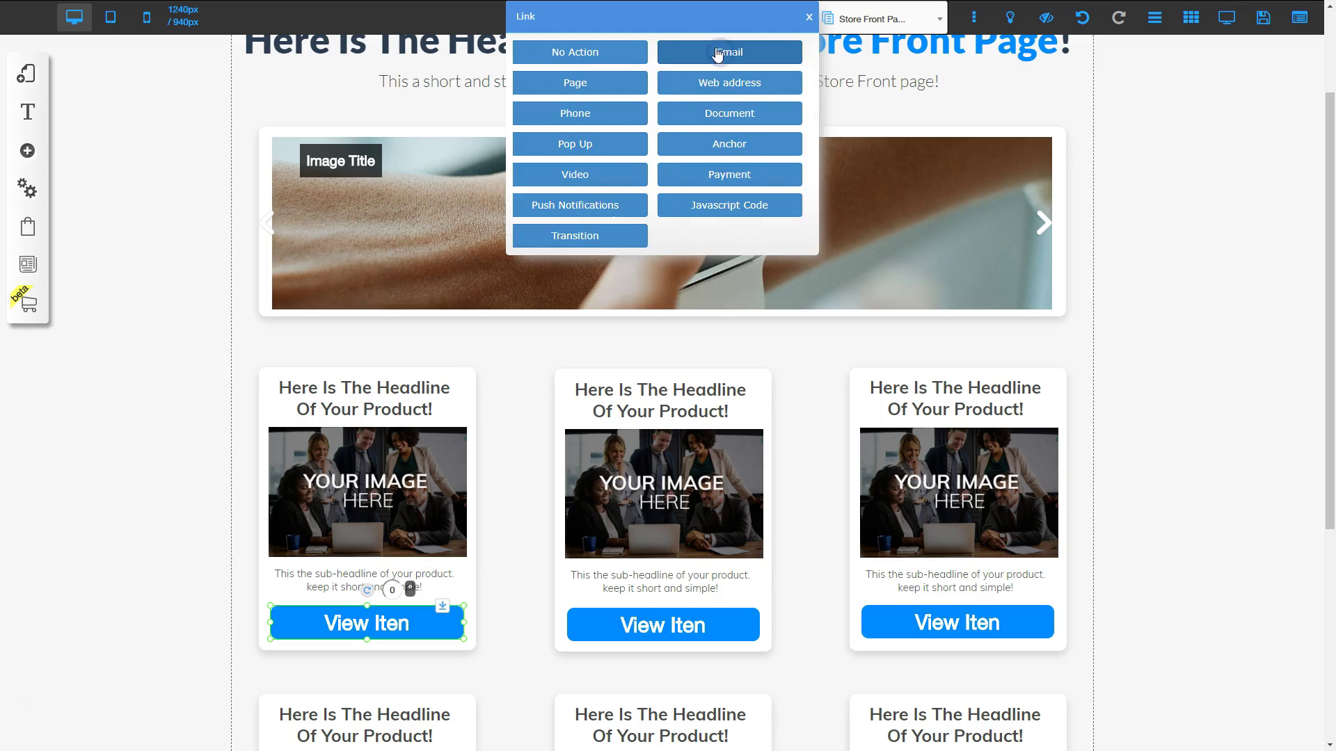
{"action": "left_click", "coordinate": [741, 82]}
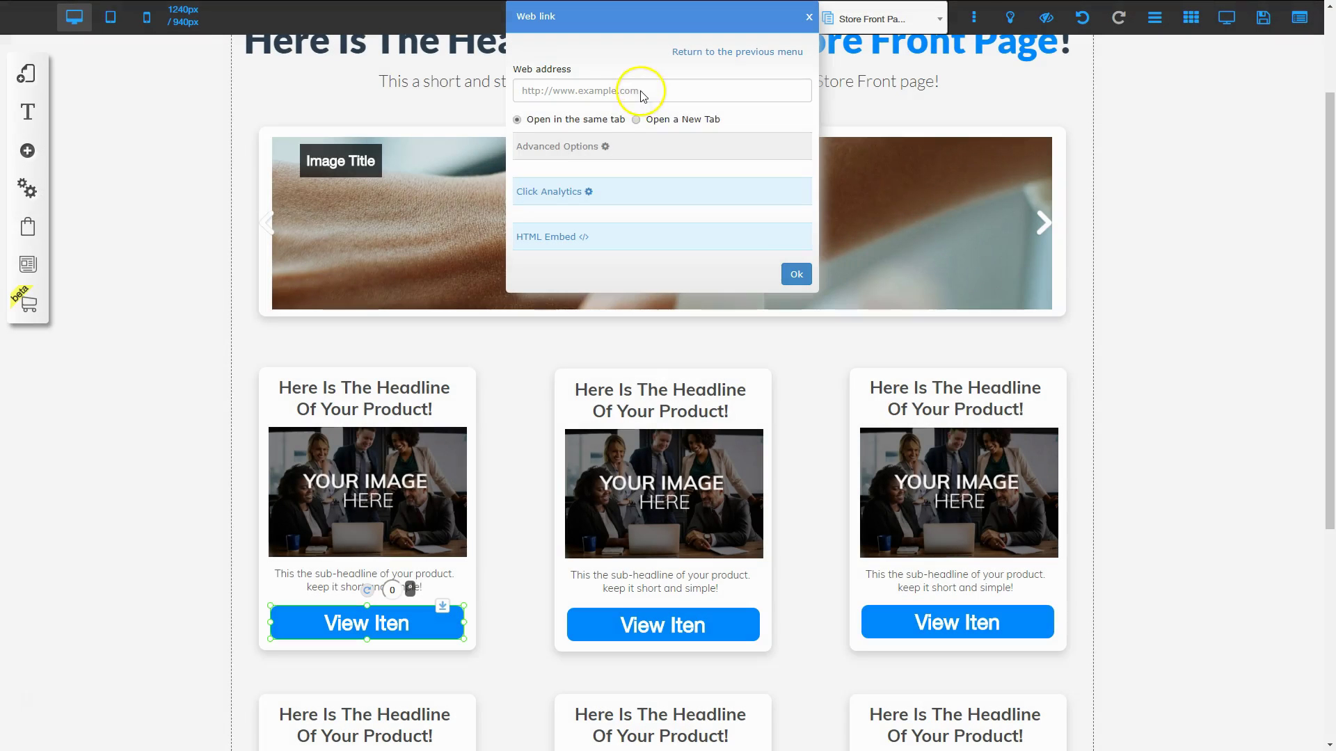
{"action": "left_click", "coordinate": [638, 90]}
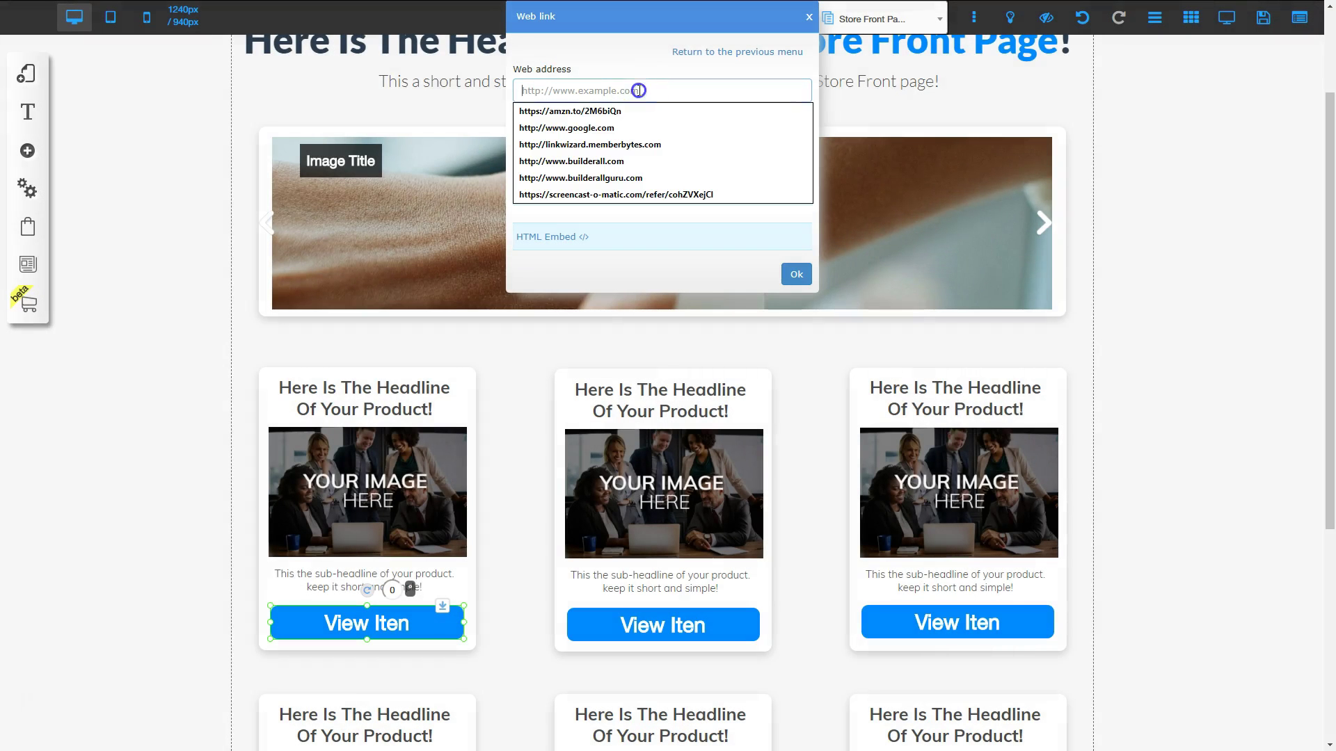
{"action": "type", "text": "https://tonybuilderall.builderall.net/store/market-product?p=1955"}
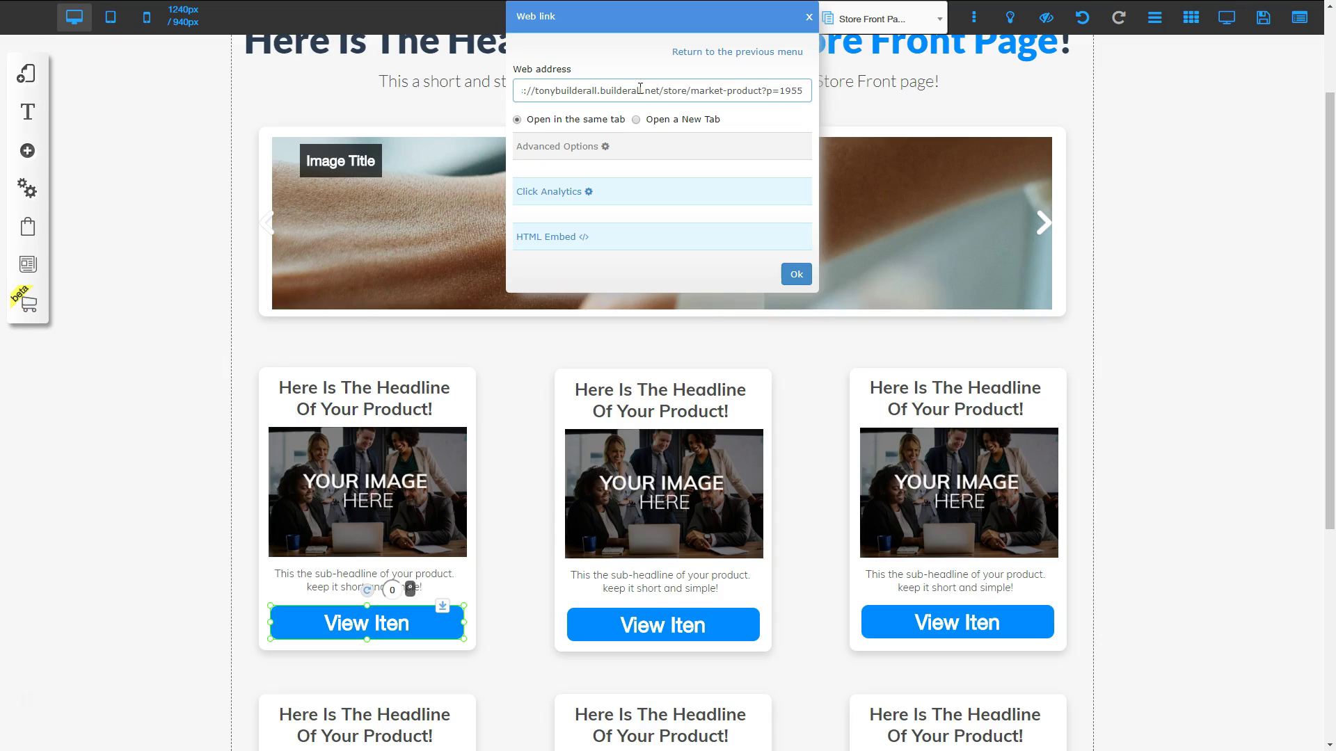
{"action": "left_click", "coordinate": [796, 274]}
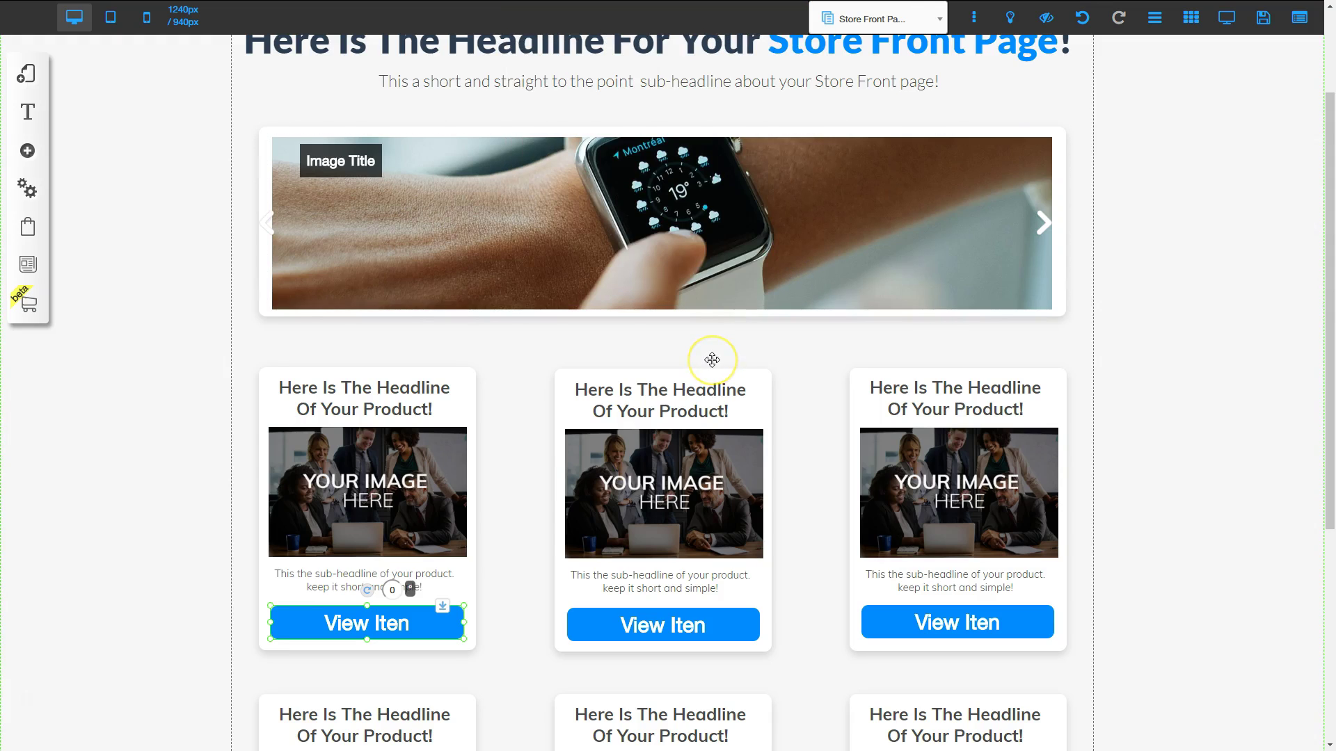